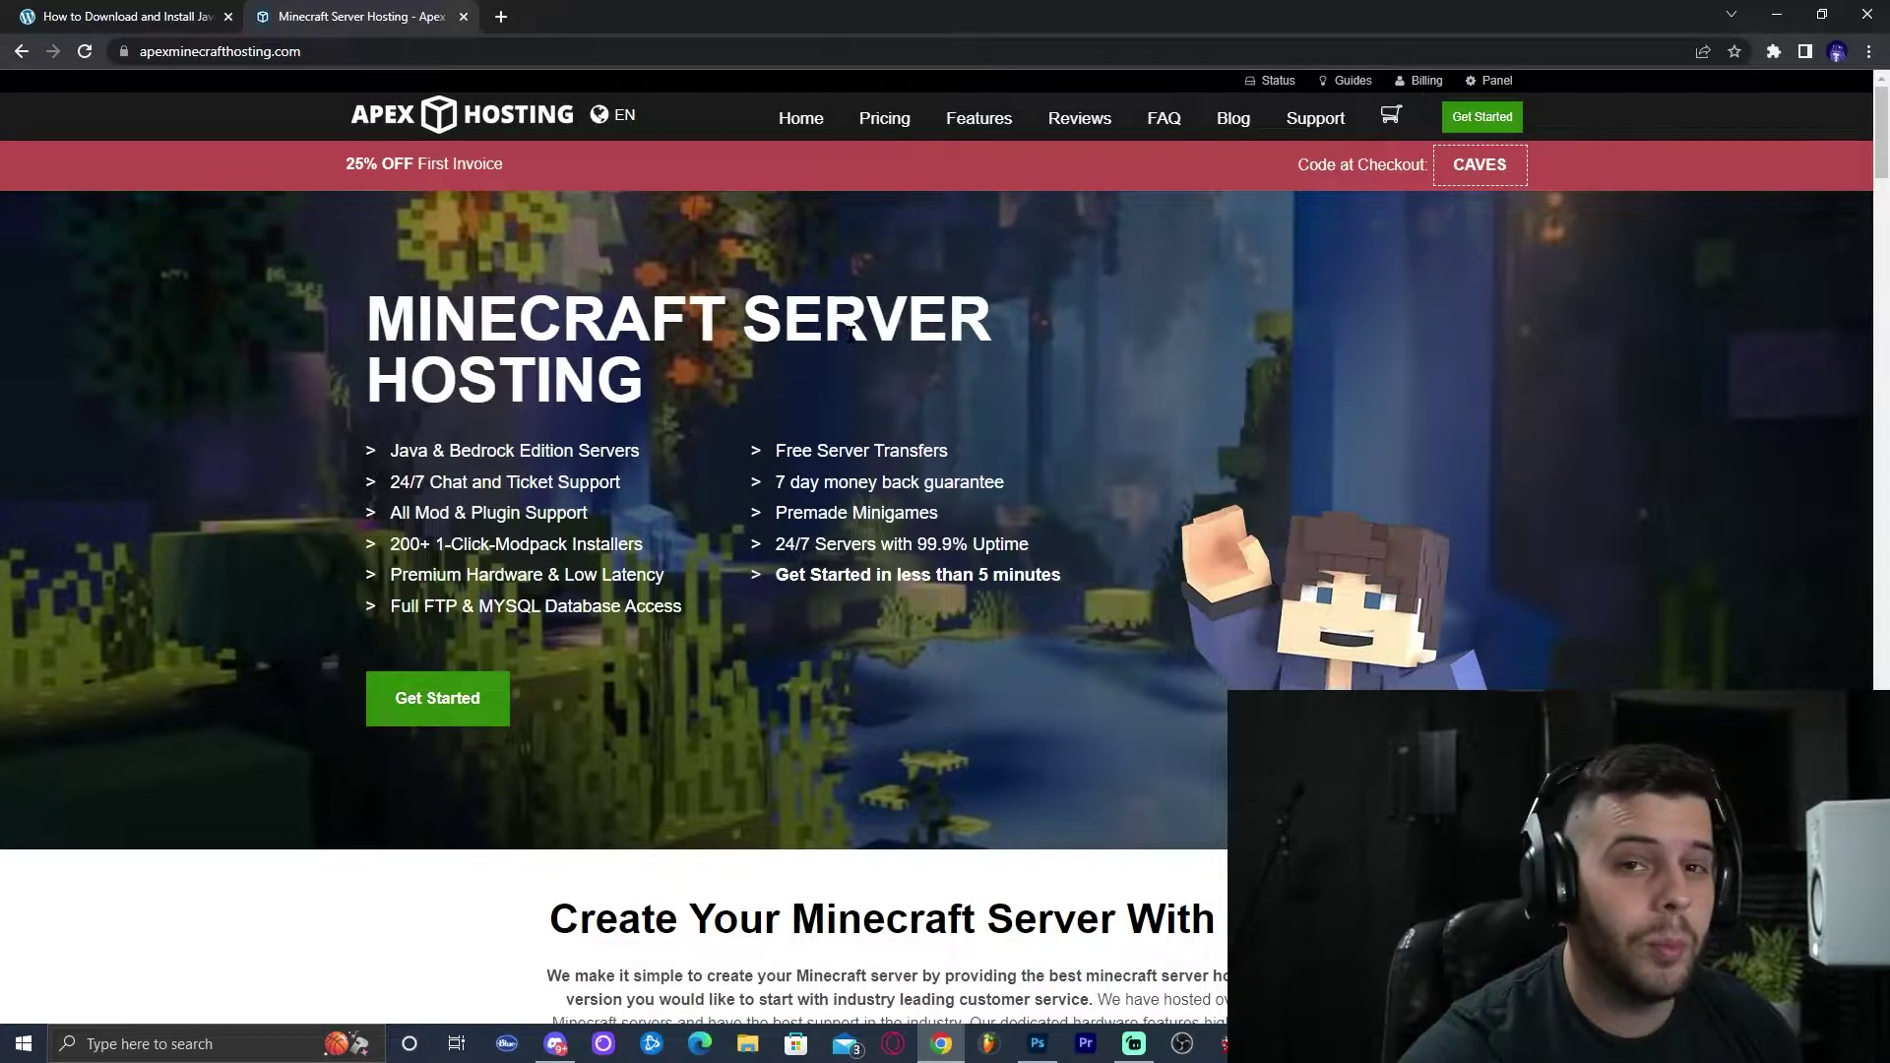
- Close the Apex Hosting tab, keeping only the 'How to Download and Install Java 18' tutorial
scroll(1181, 340, "down", 1)
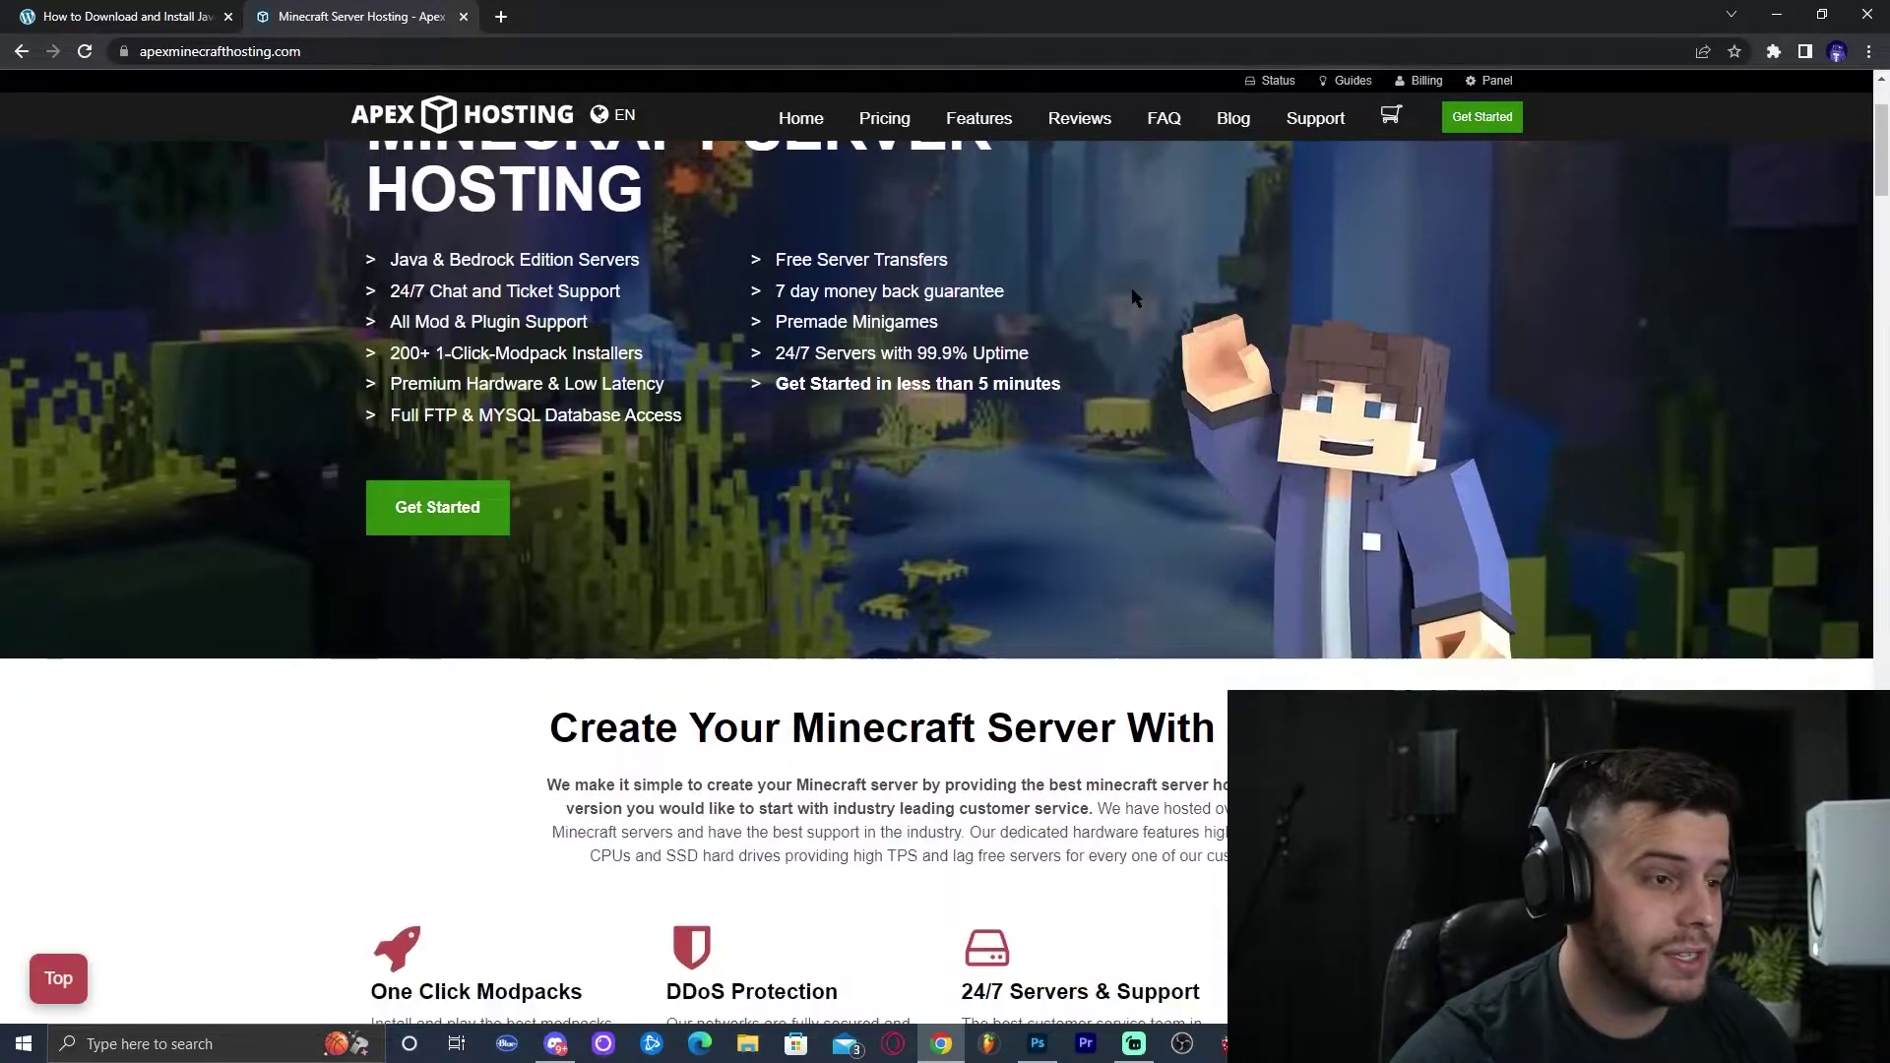
scroll(1171, 336, "up", 1)
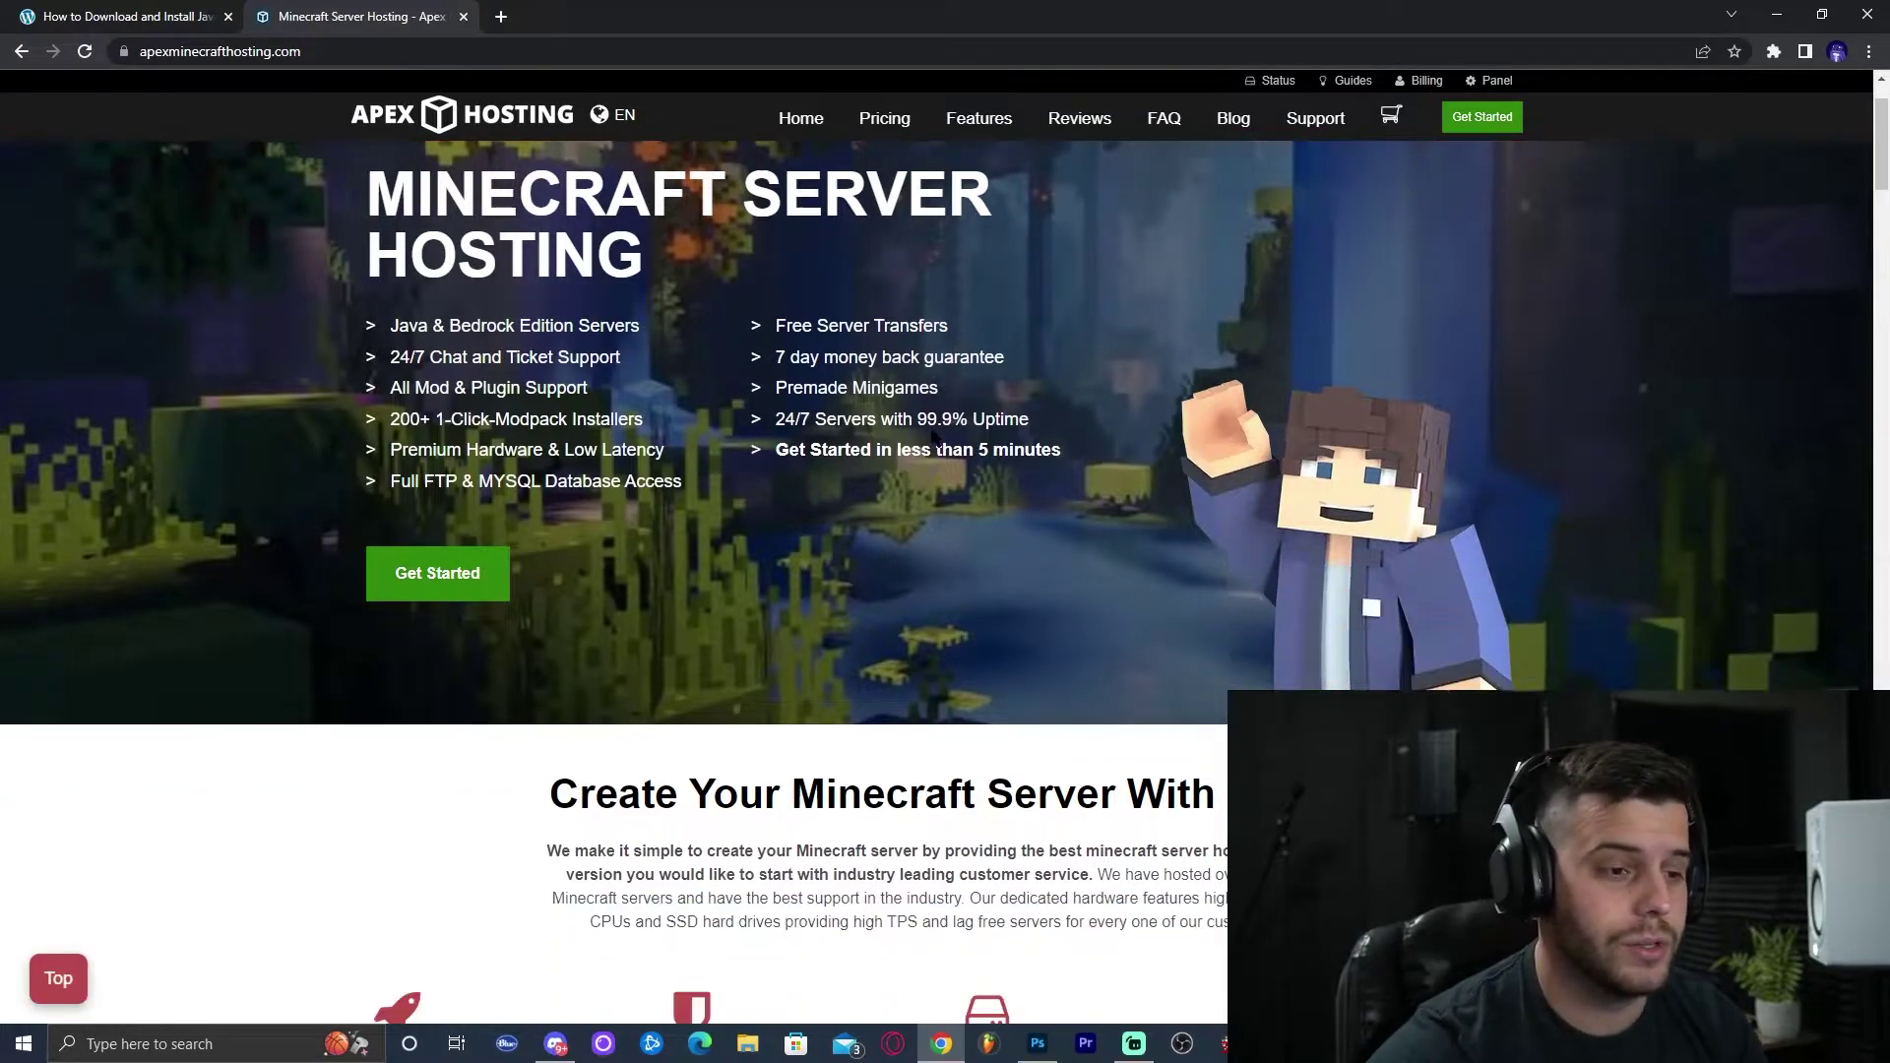
key("ctrl+w")
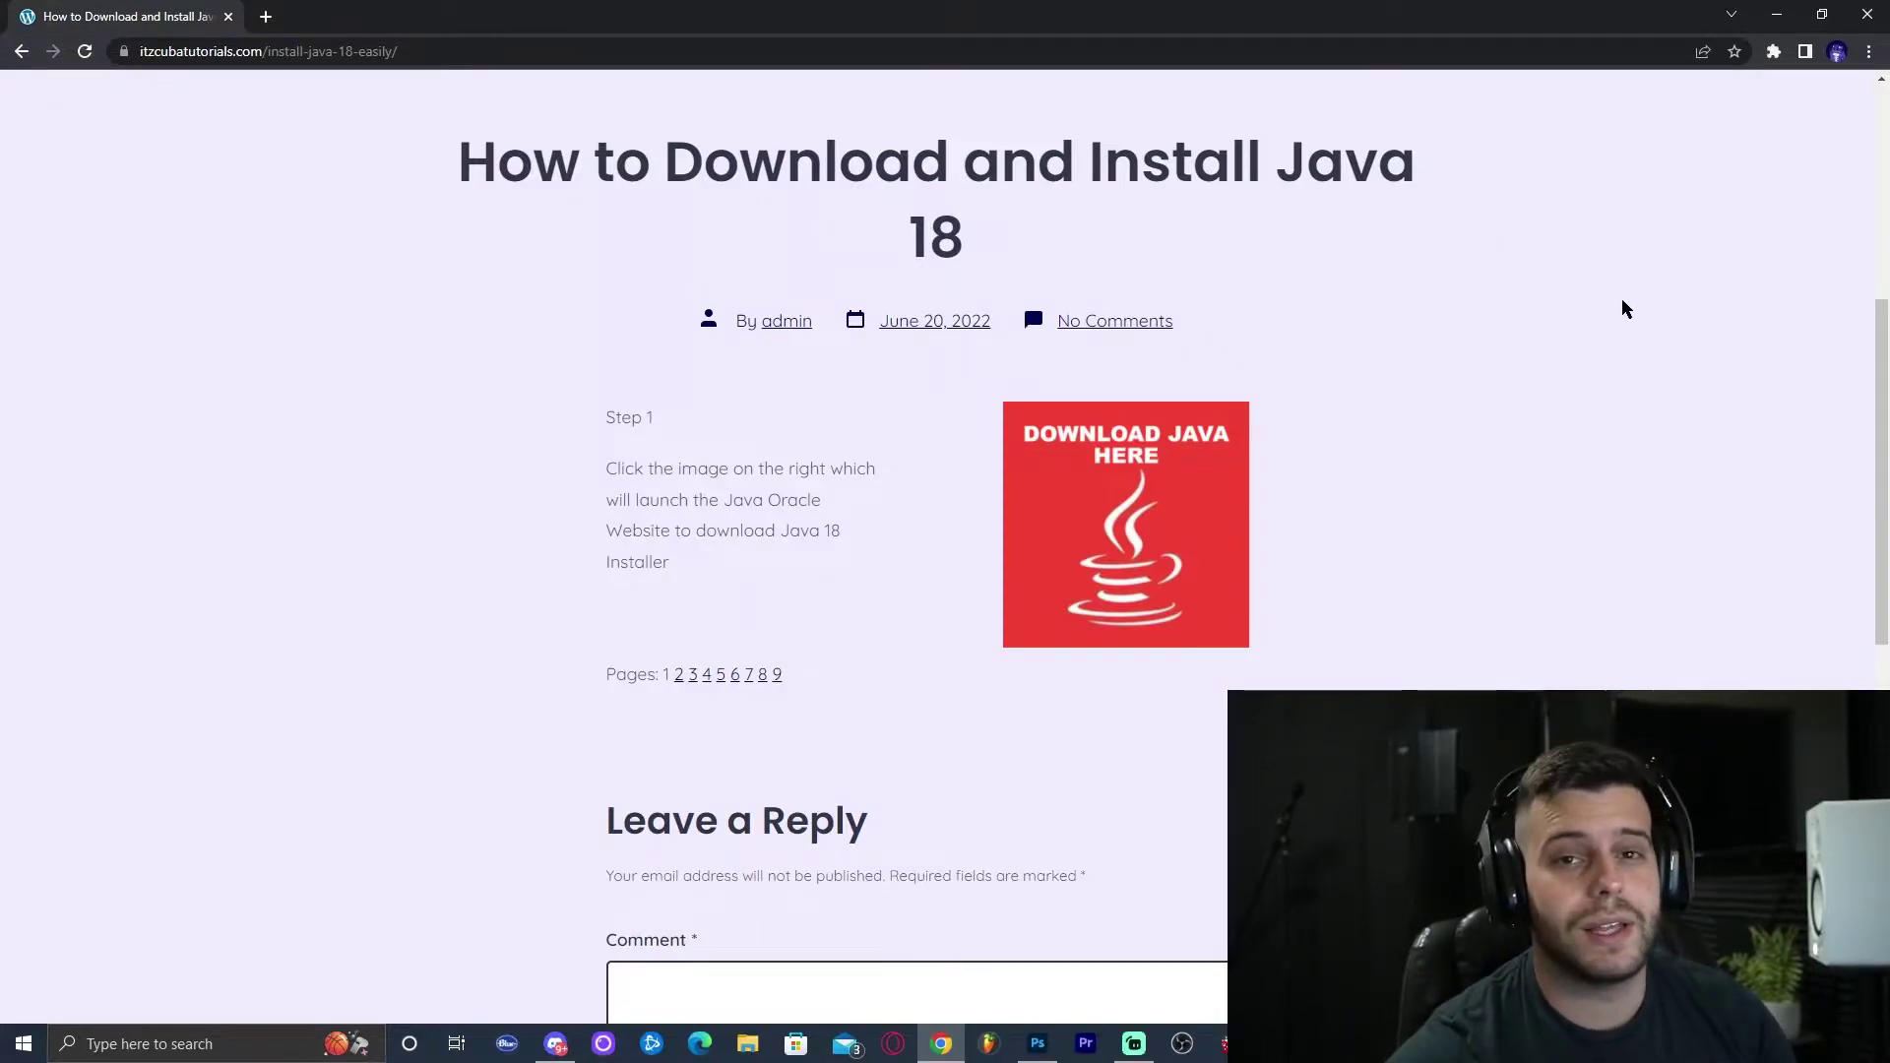
scroll(1622, 315, "up", 3)
scroll(1609, 451, "down", 2)
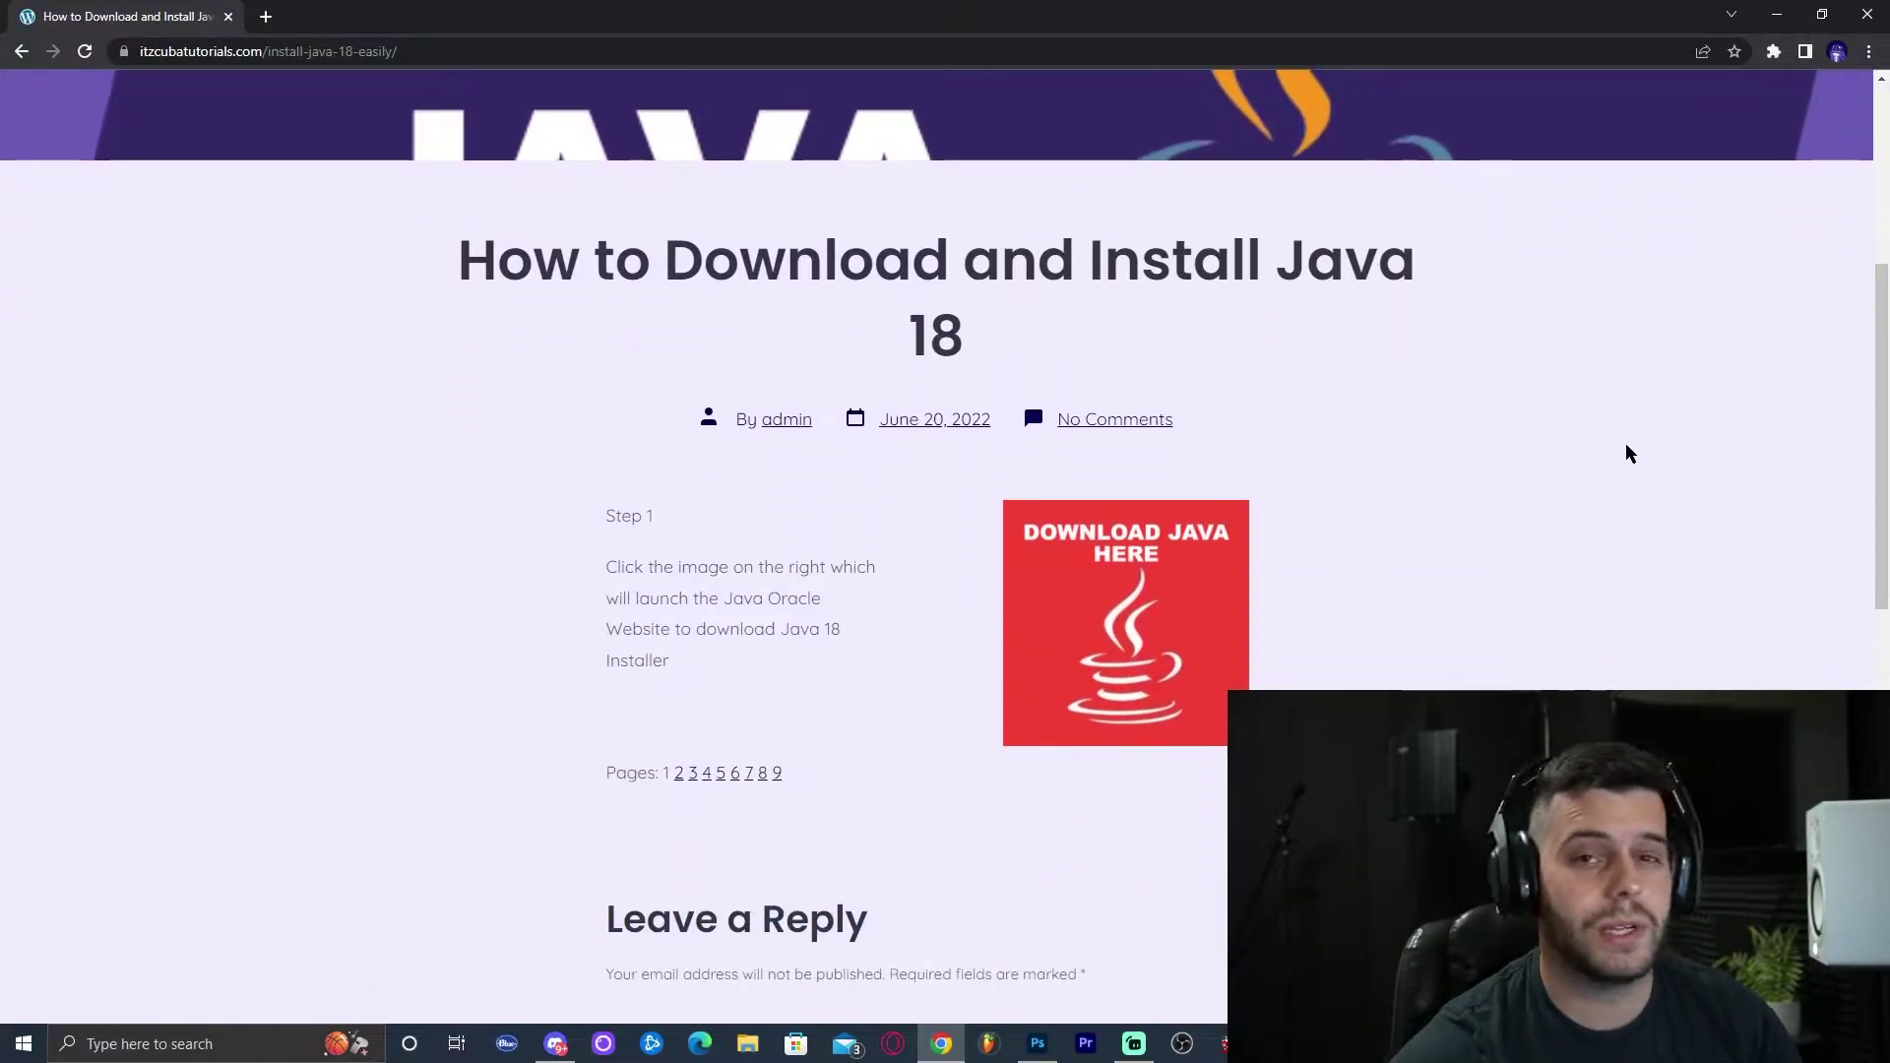
scroll(1642, 423, "down", 1)
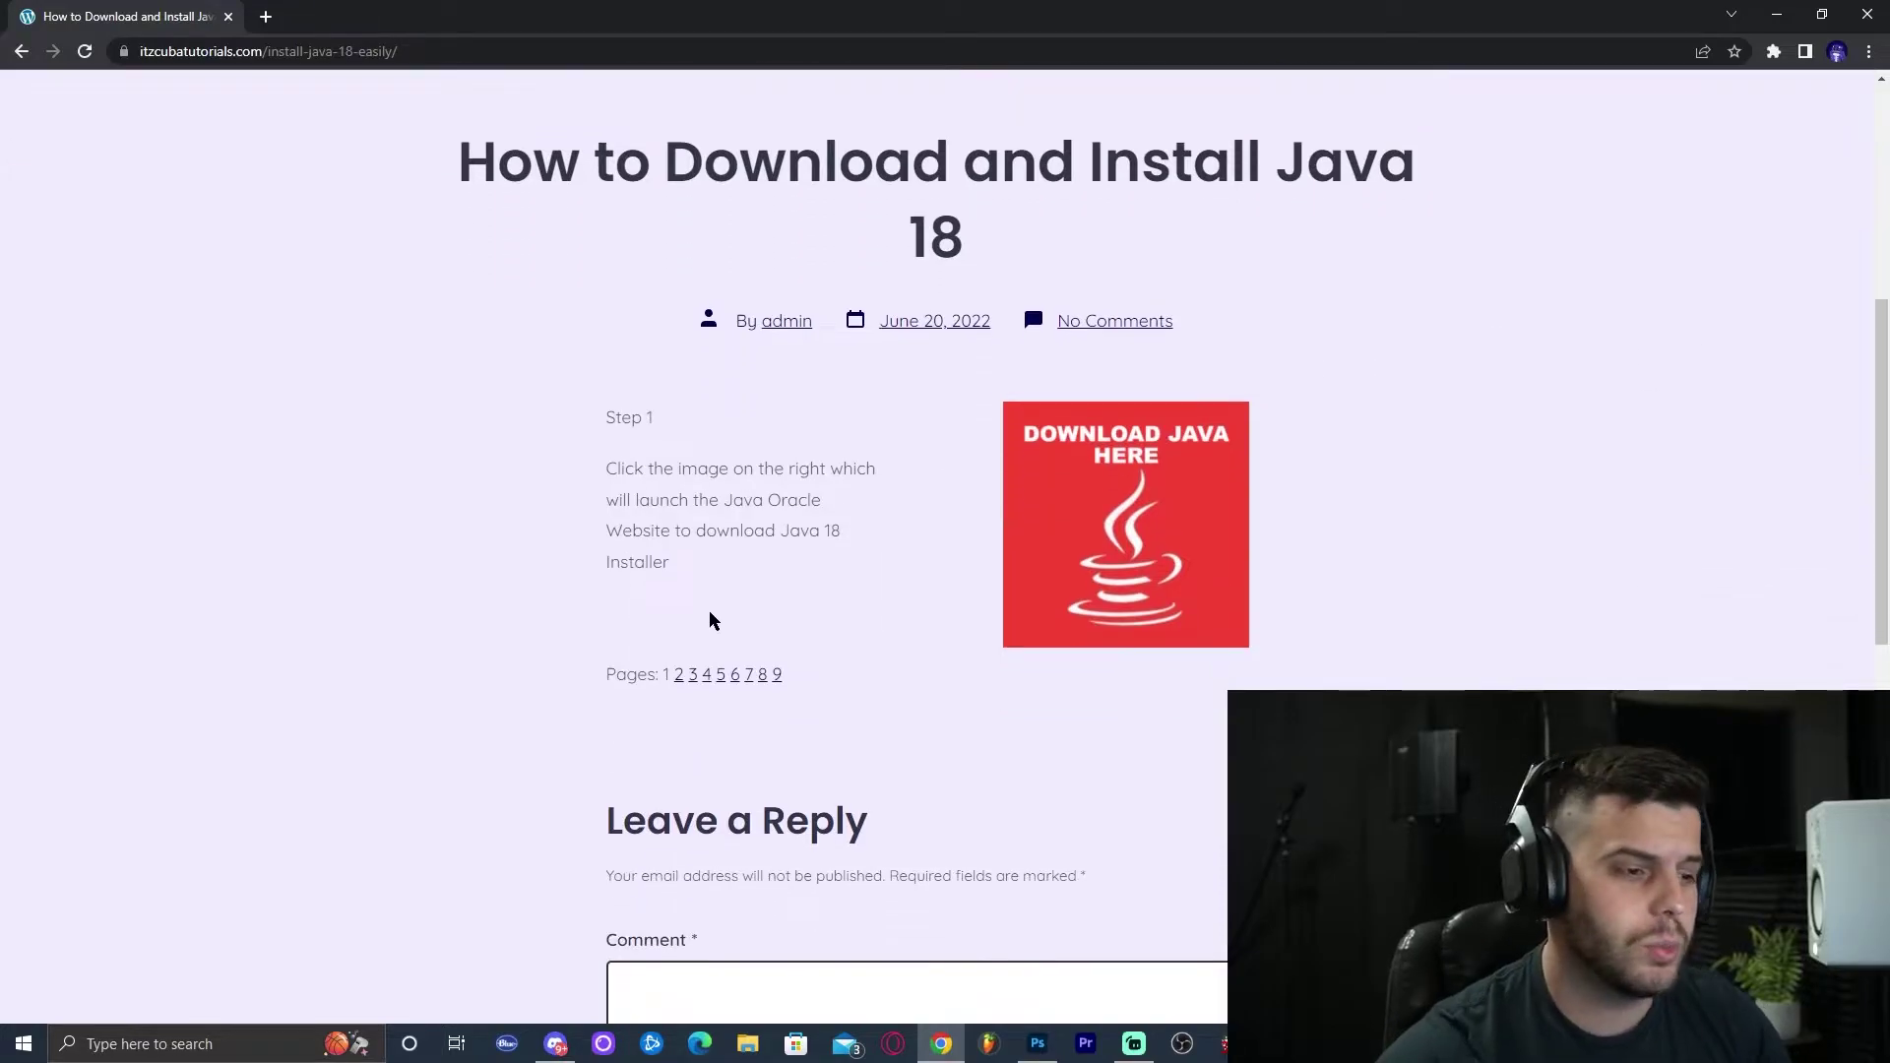
left_click(679, 675)
scroll(703, 652, "down", 9)
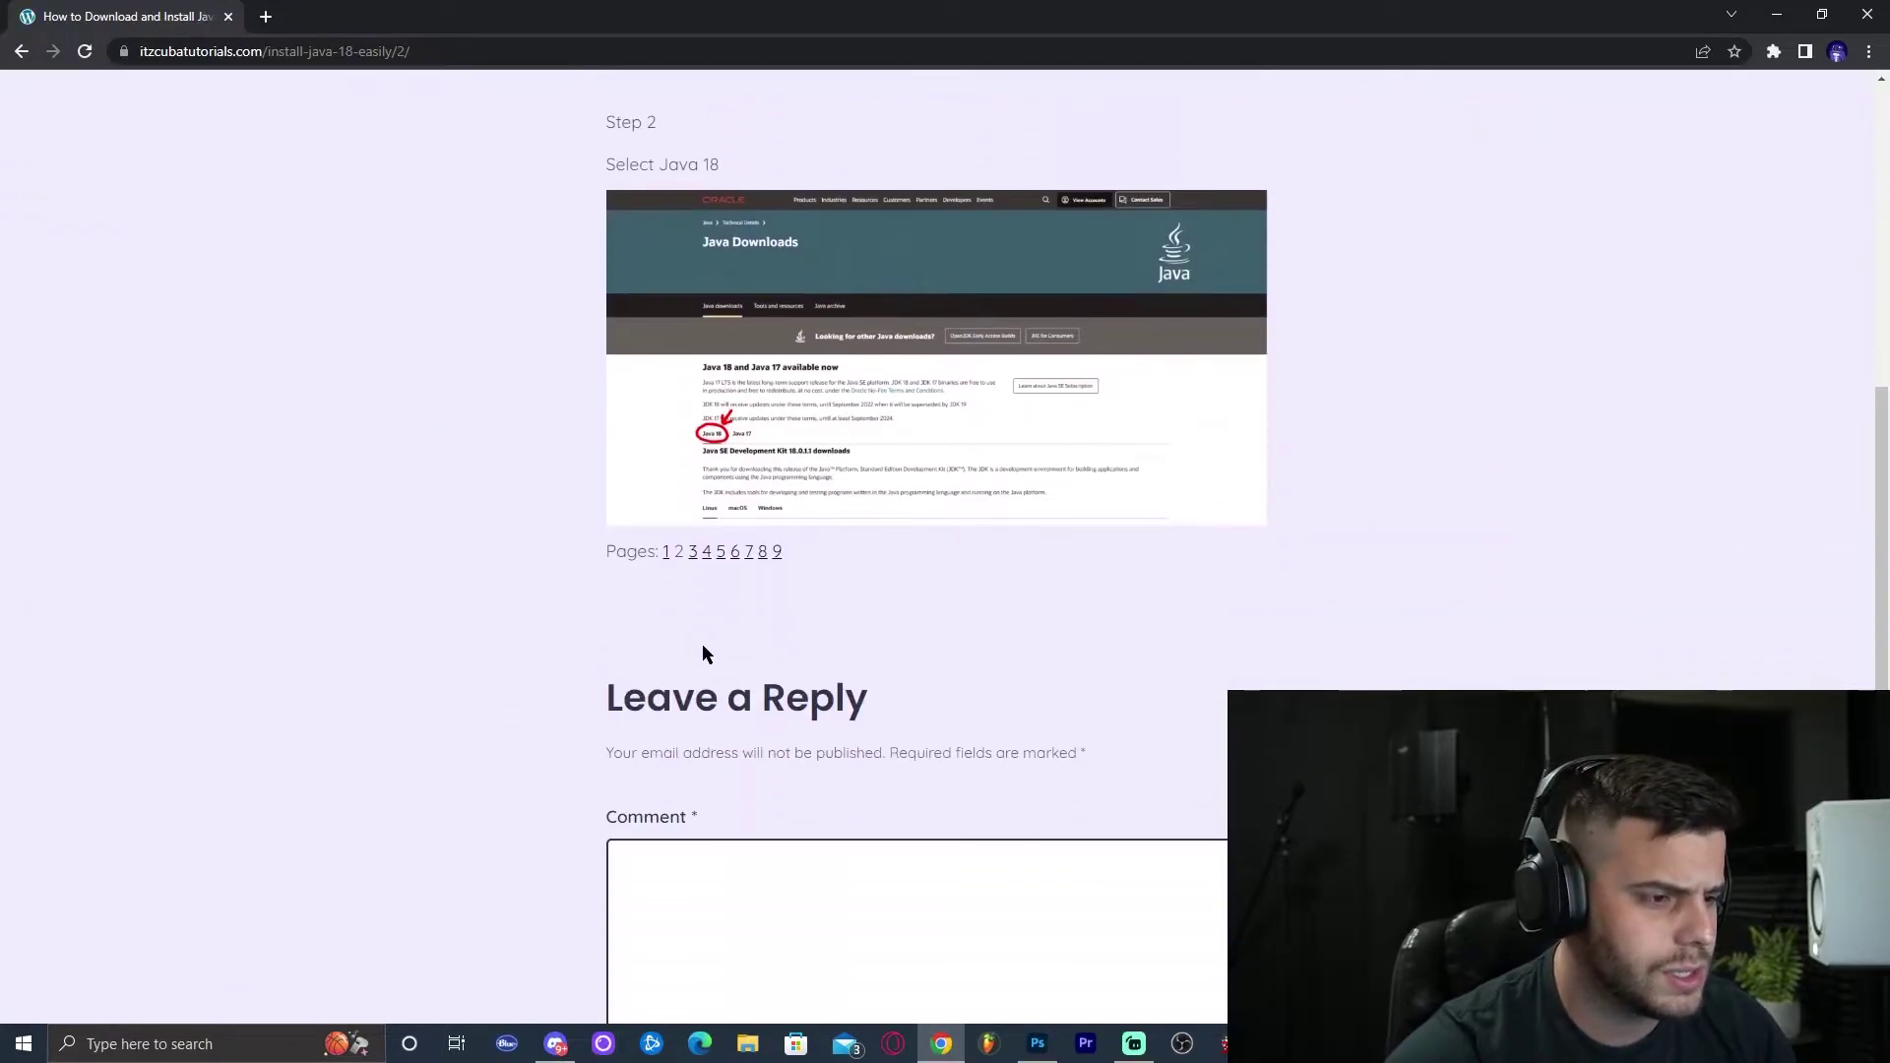
left_click(693, 552)
scroll(894, 236, "down", 9)
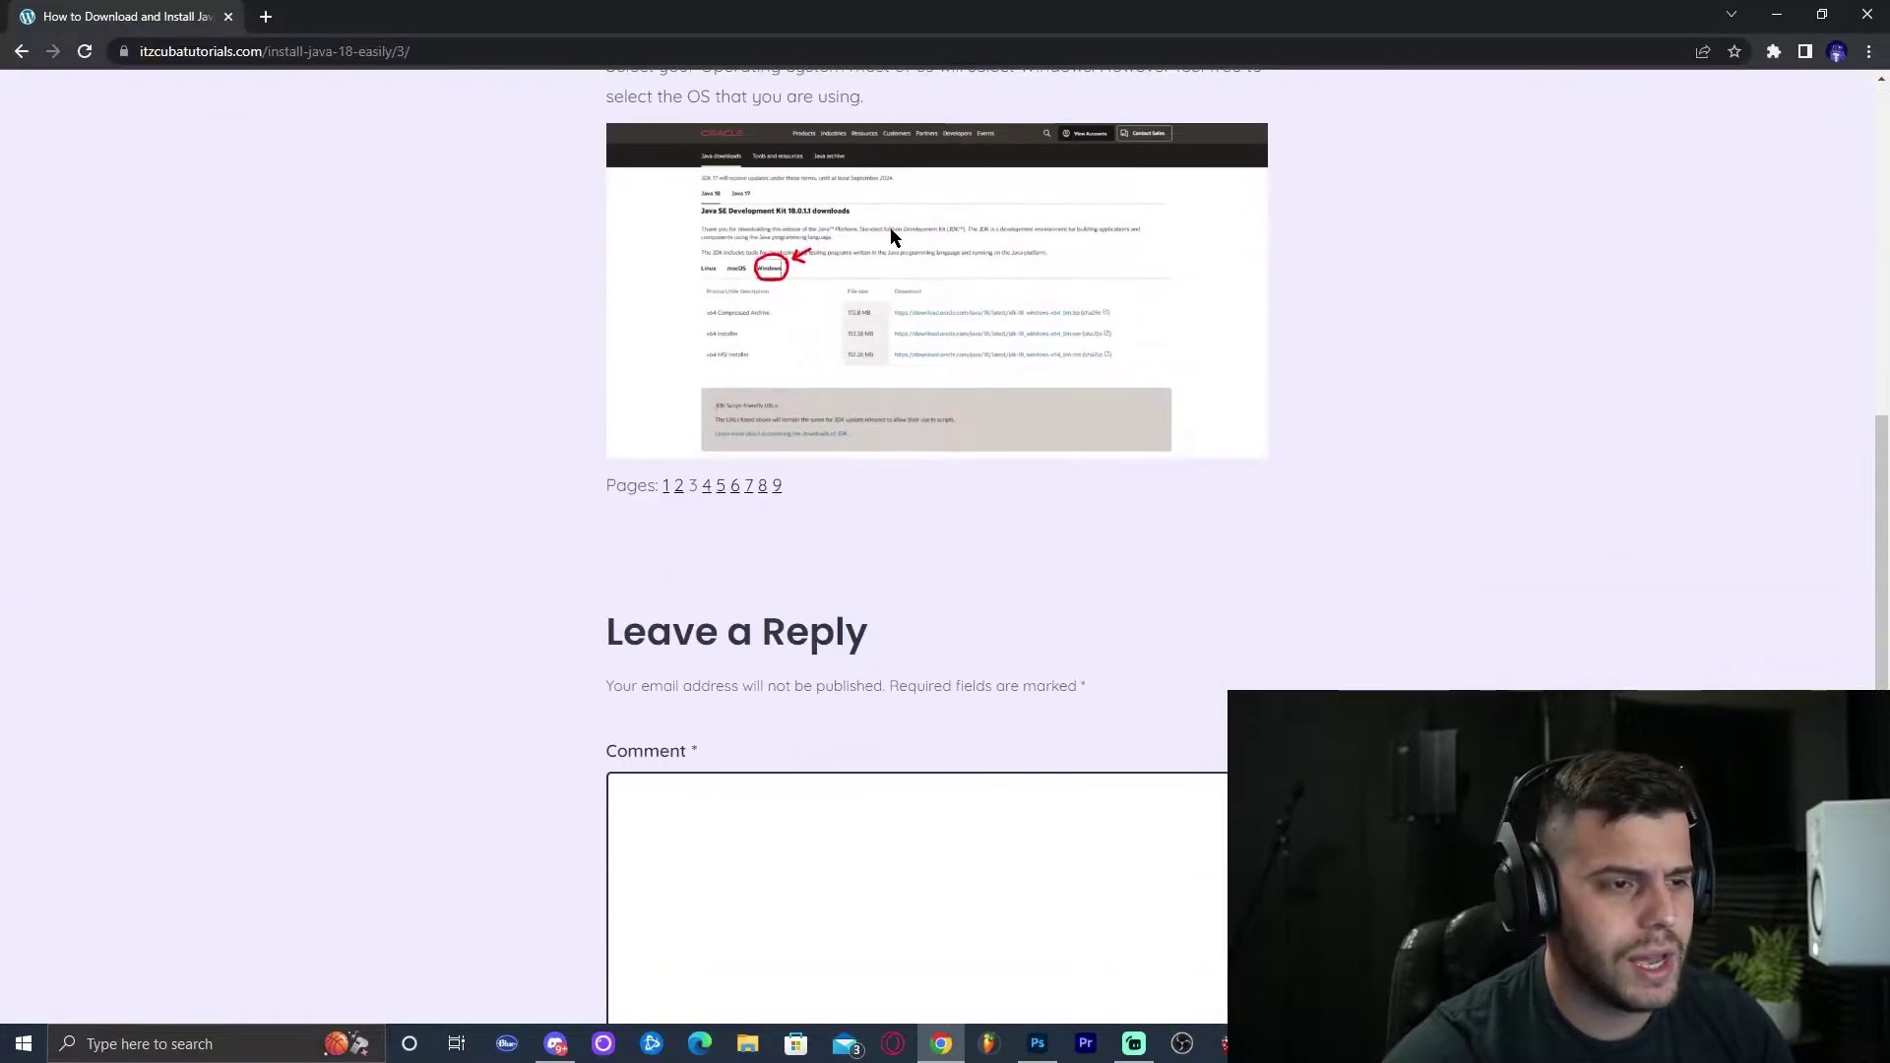
scroll(1037, 405, "up", 3)
left_click(666, 784)
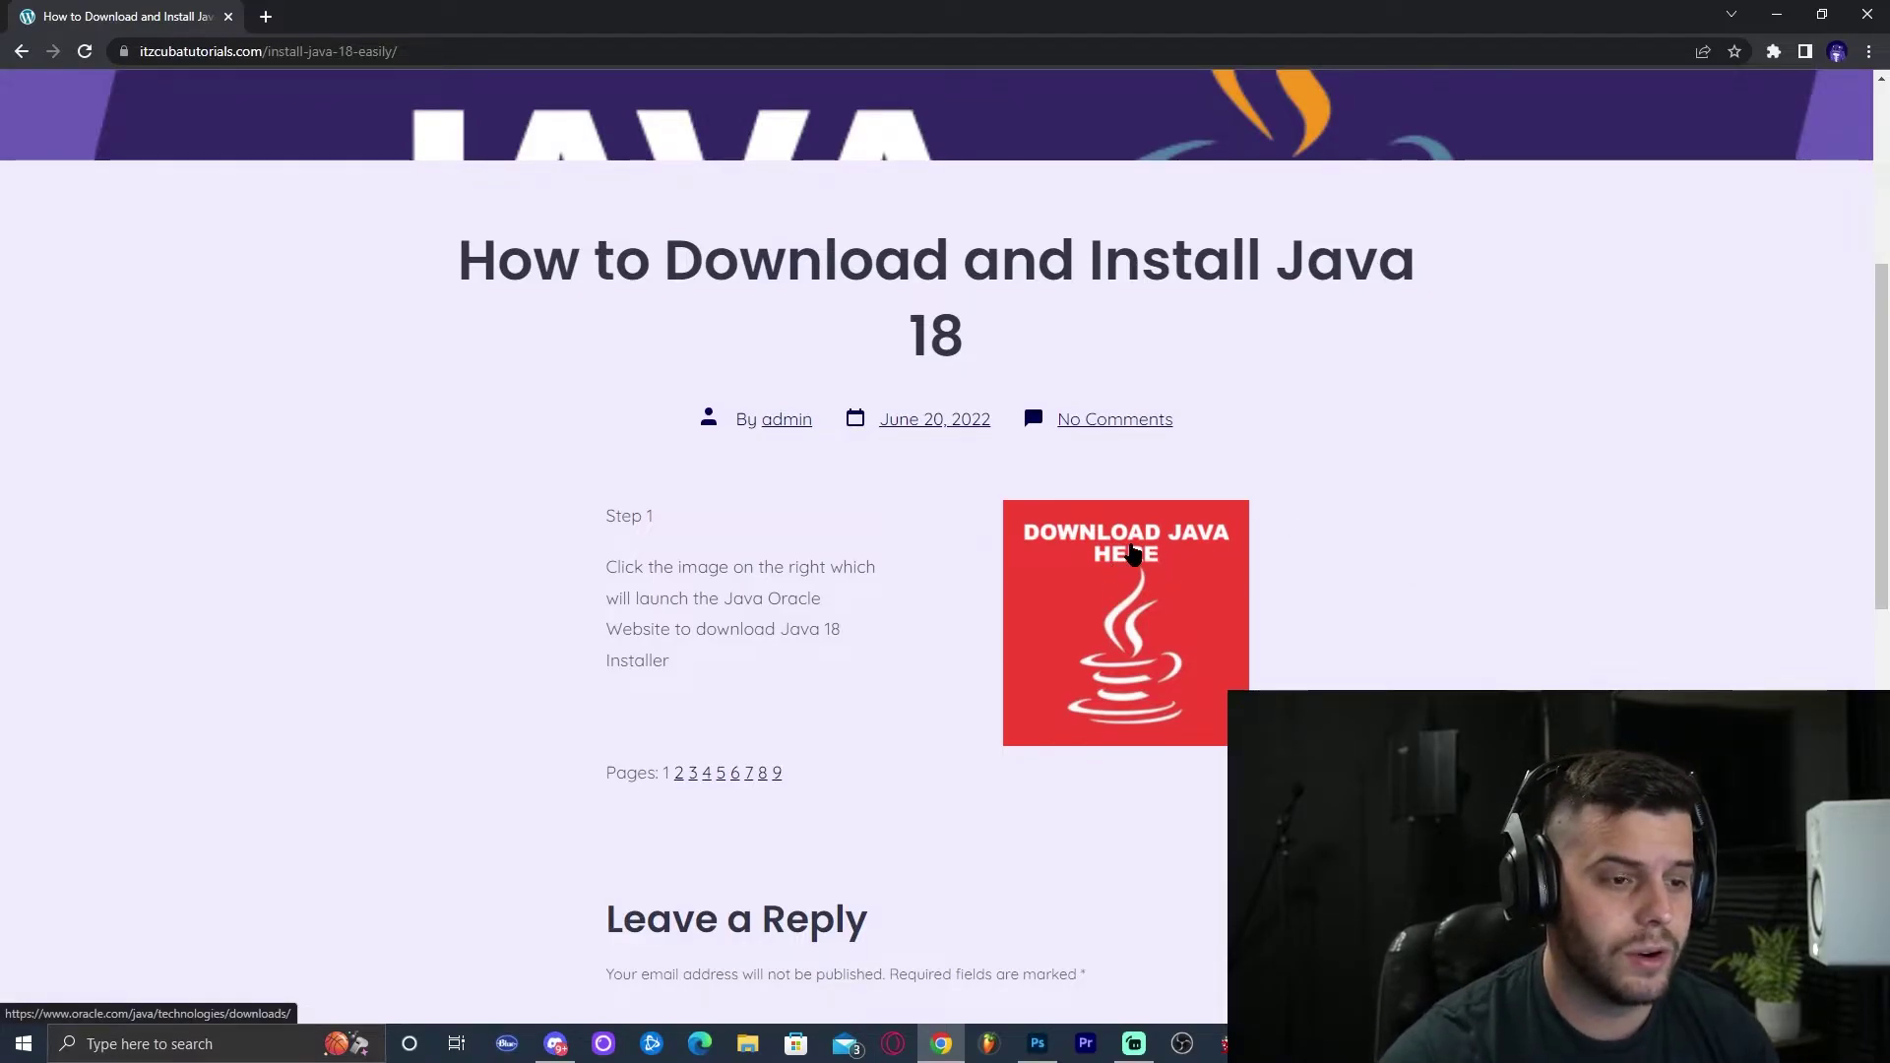
- Open Oracle's Java Downloads page from the tutorial's Download Java image
left_click(1132, 551)
scroll(754, 409, "down", 2)
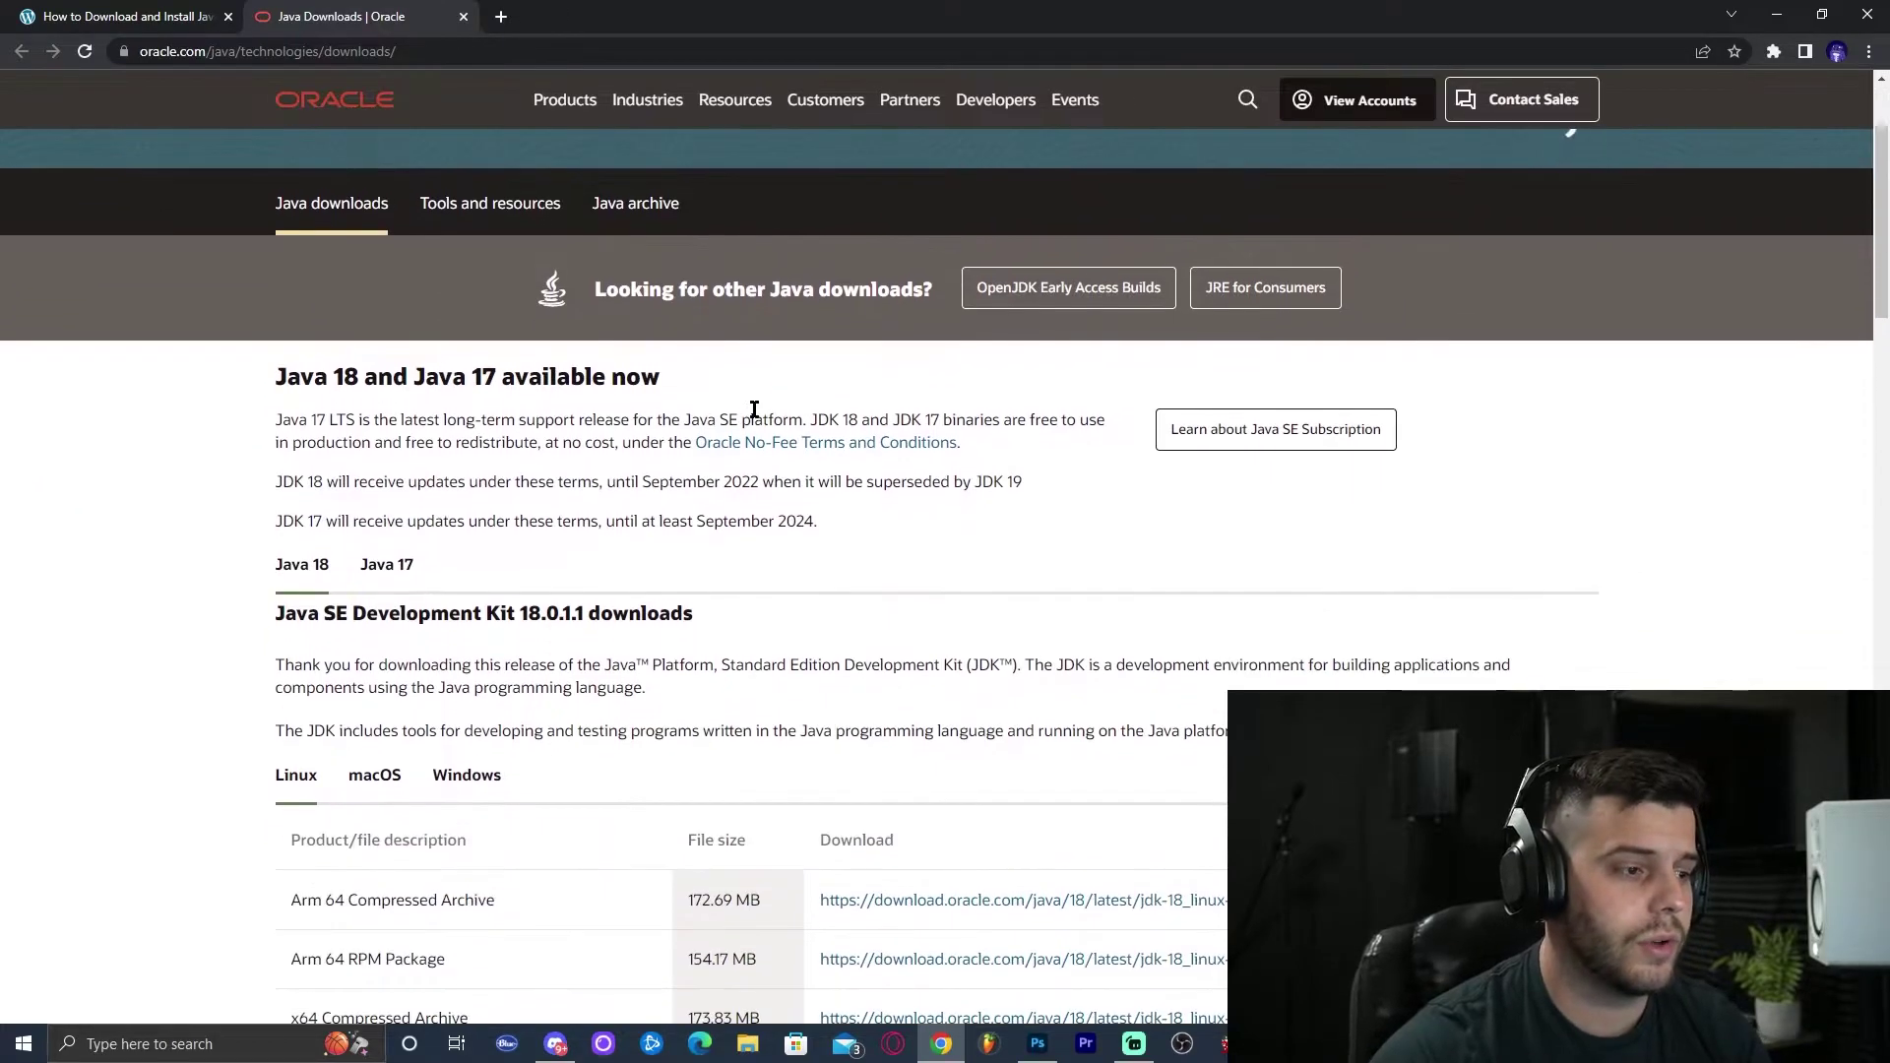
scroll(754, 409, "down", 2)
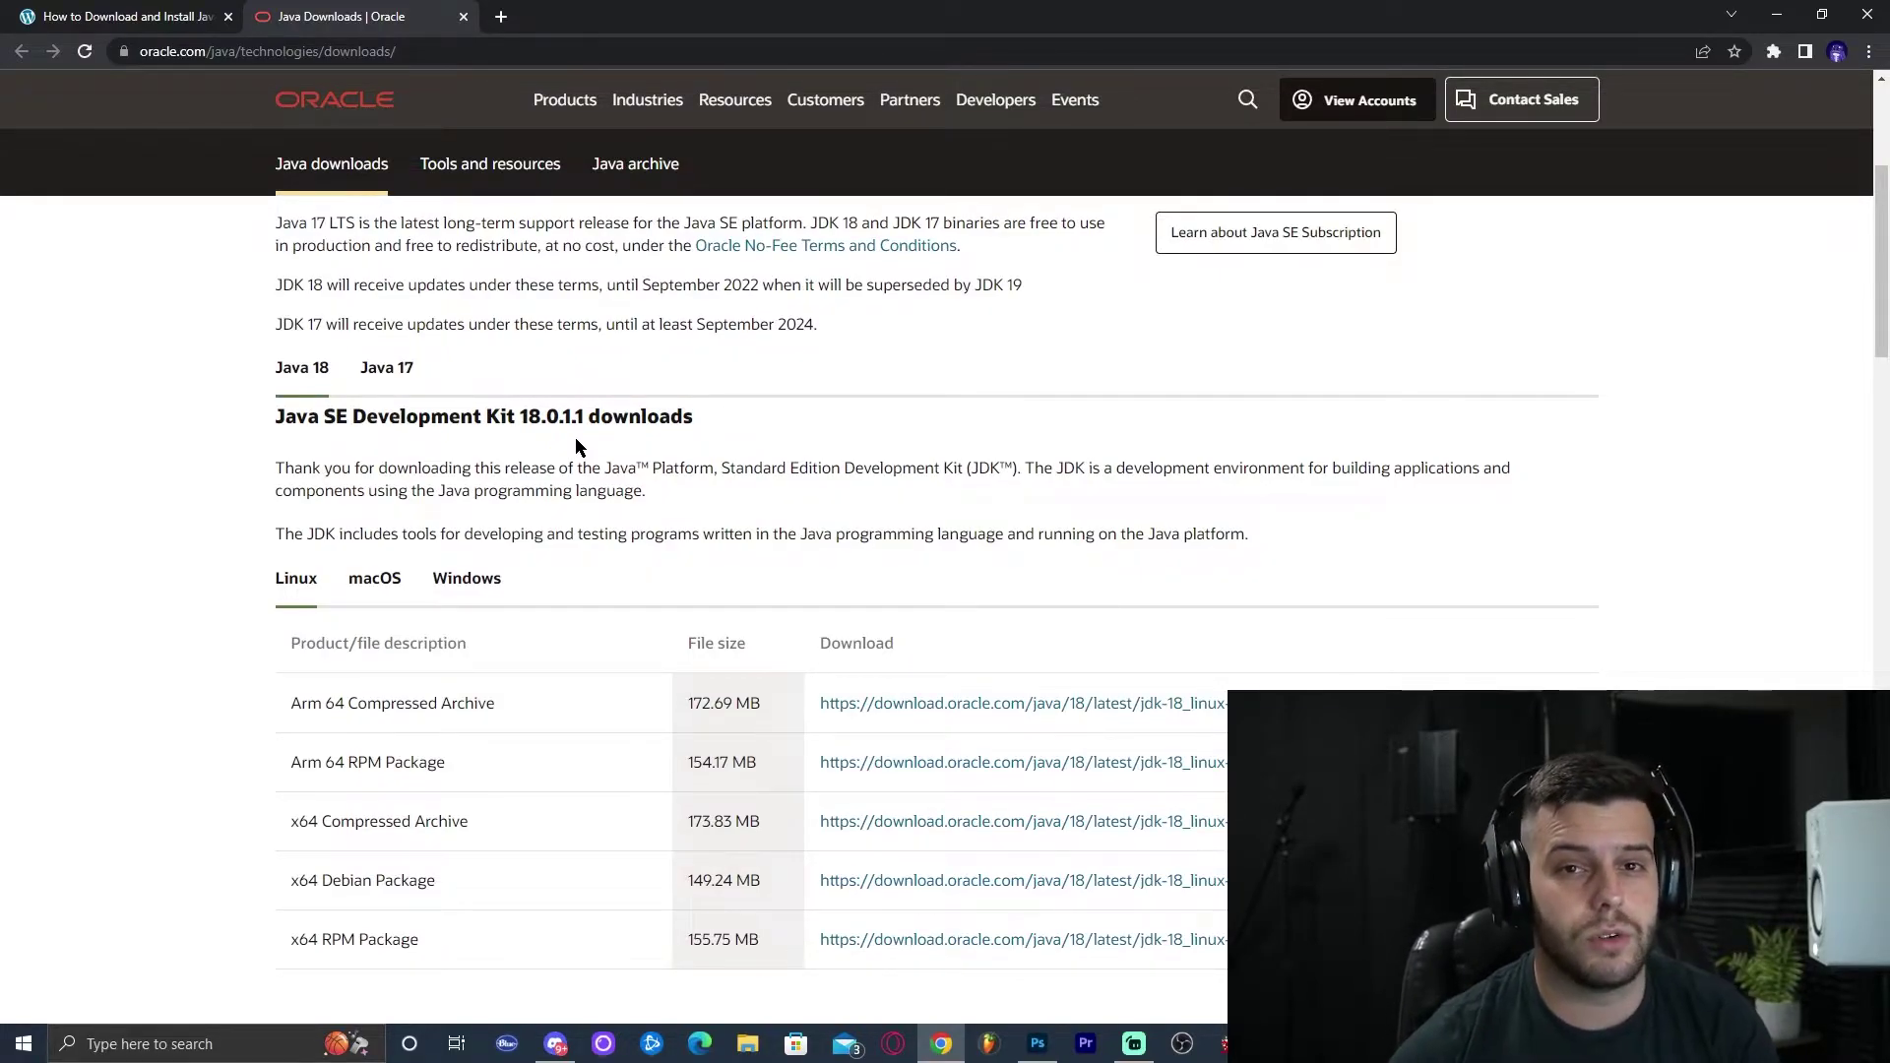
key("ctrl+shift+Tab")
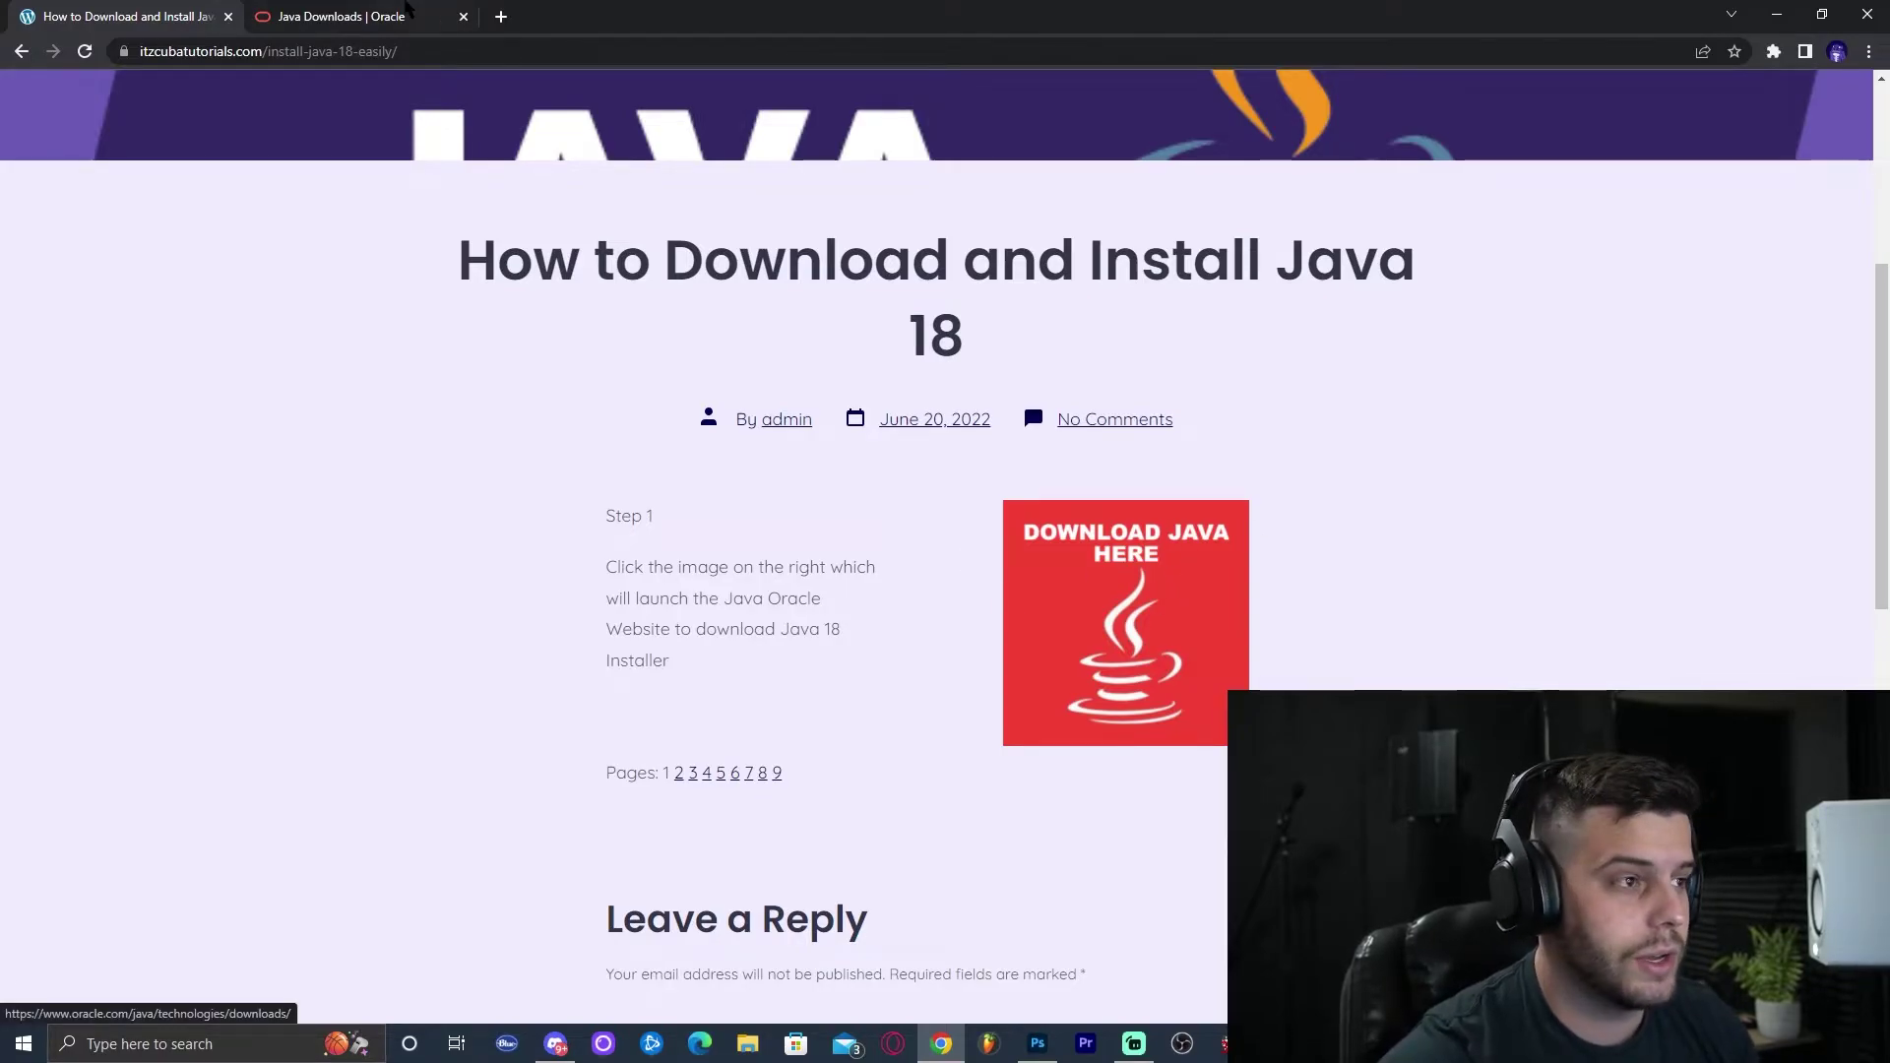
key("ctrl+Tab")
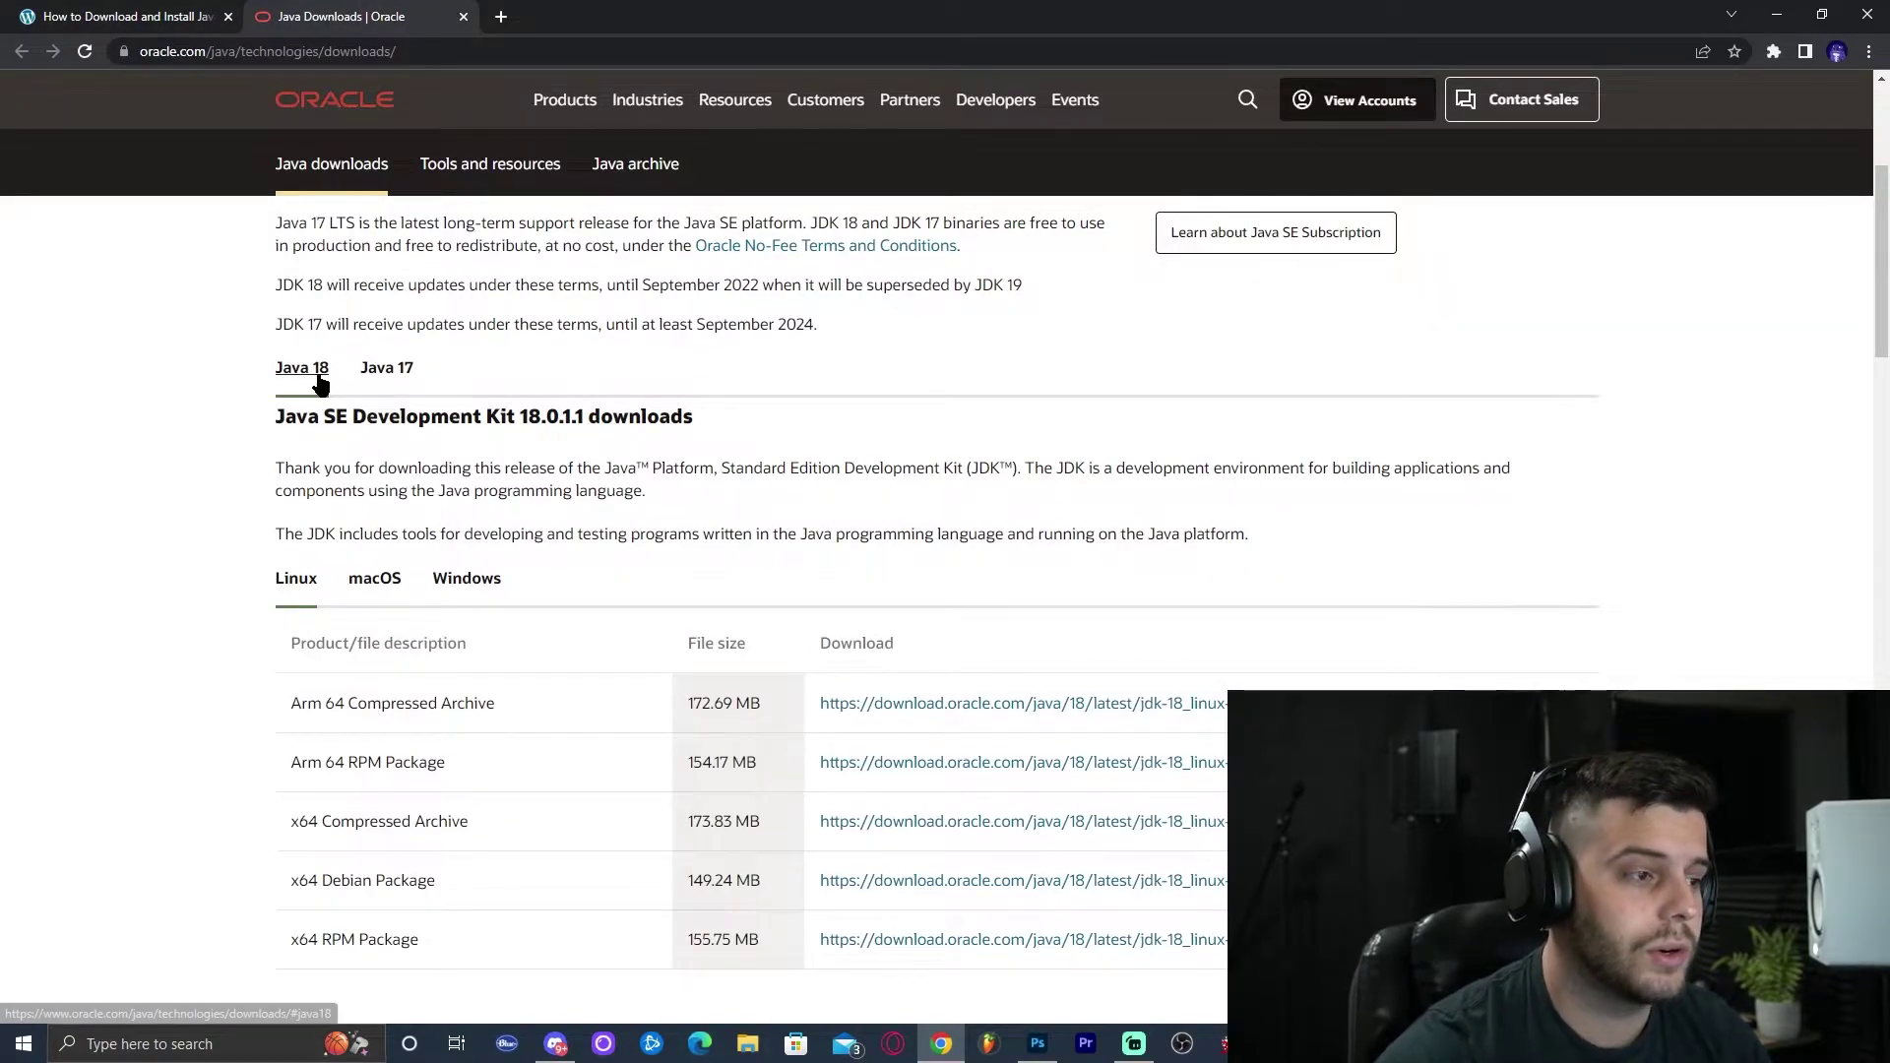
- Download the Java 18 Windows x64 Installer (jdk-18_windows-x64_bin.exe)
left_click(480, 589)
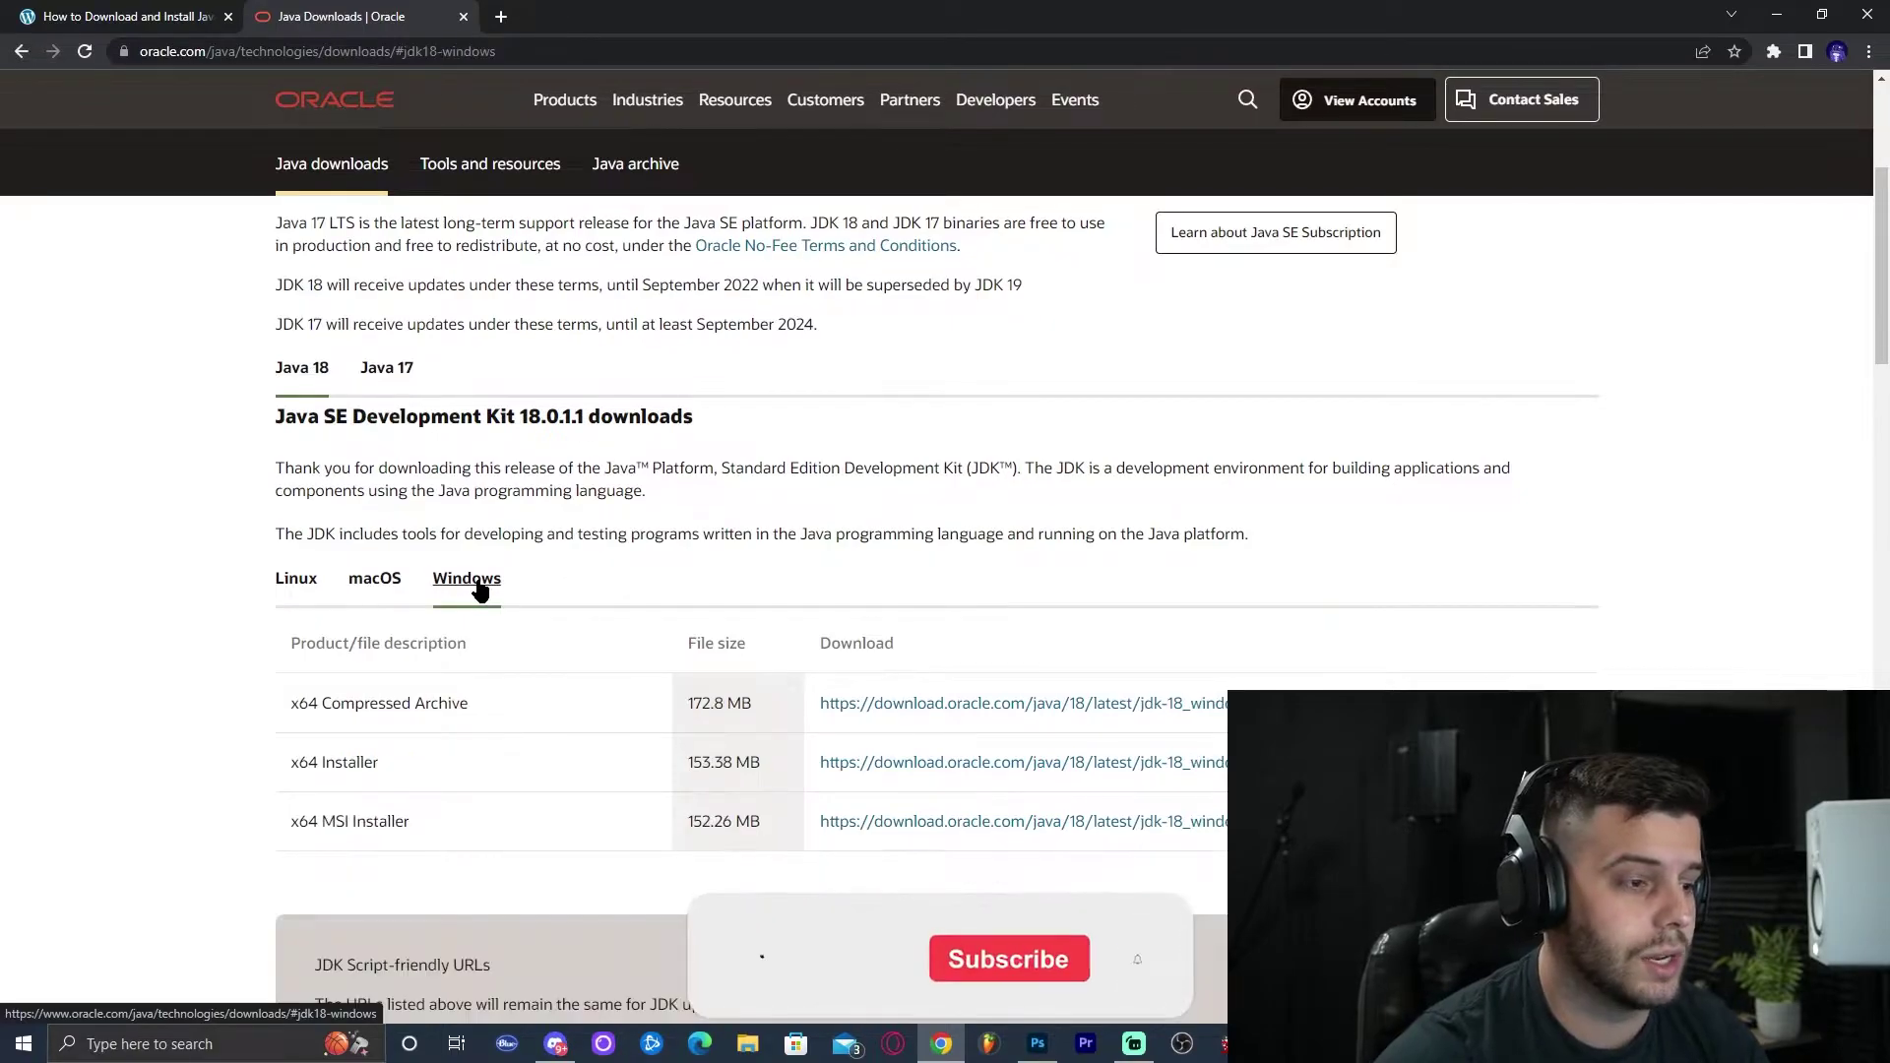
scroll(433, 522, "down", 3)
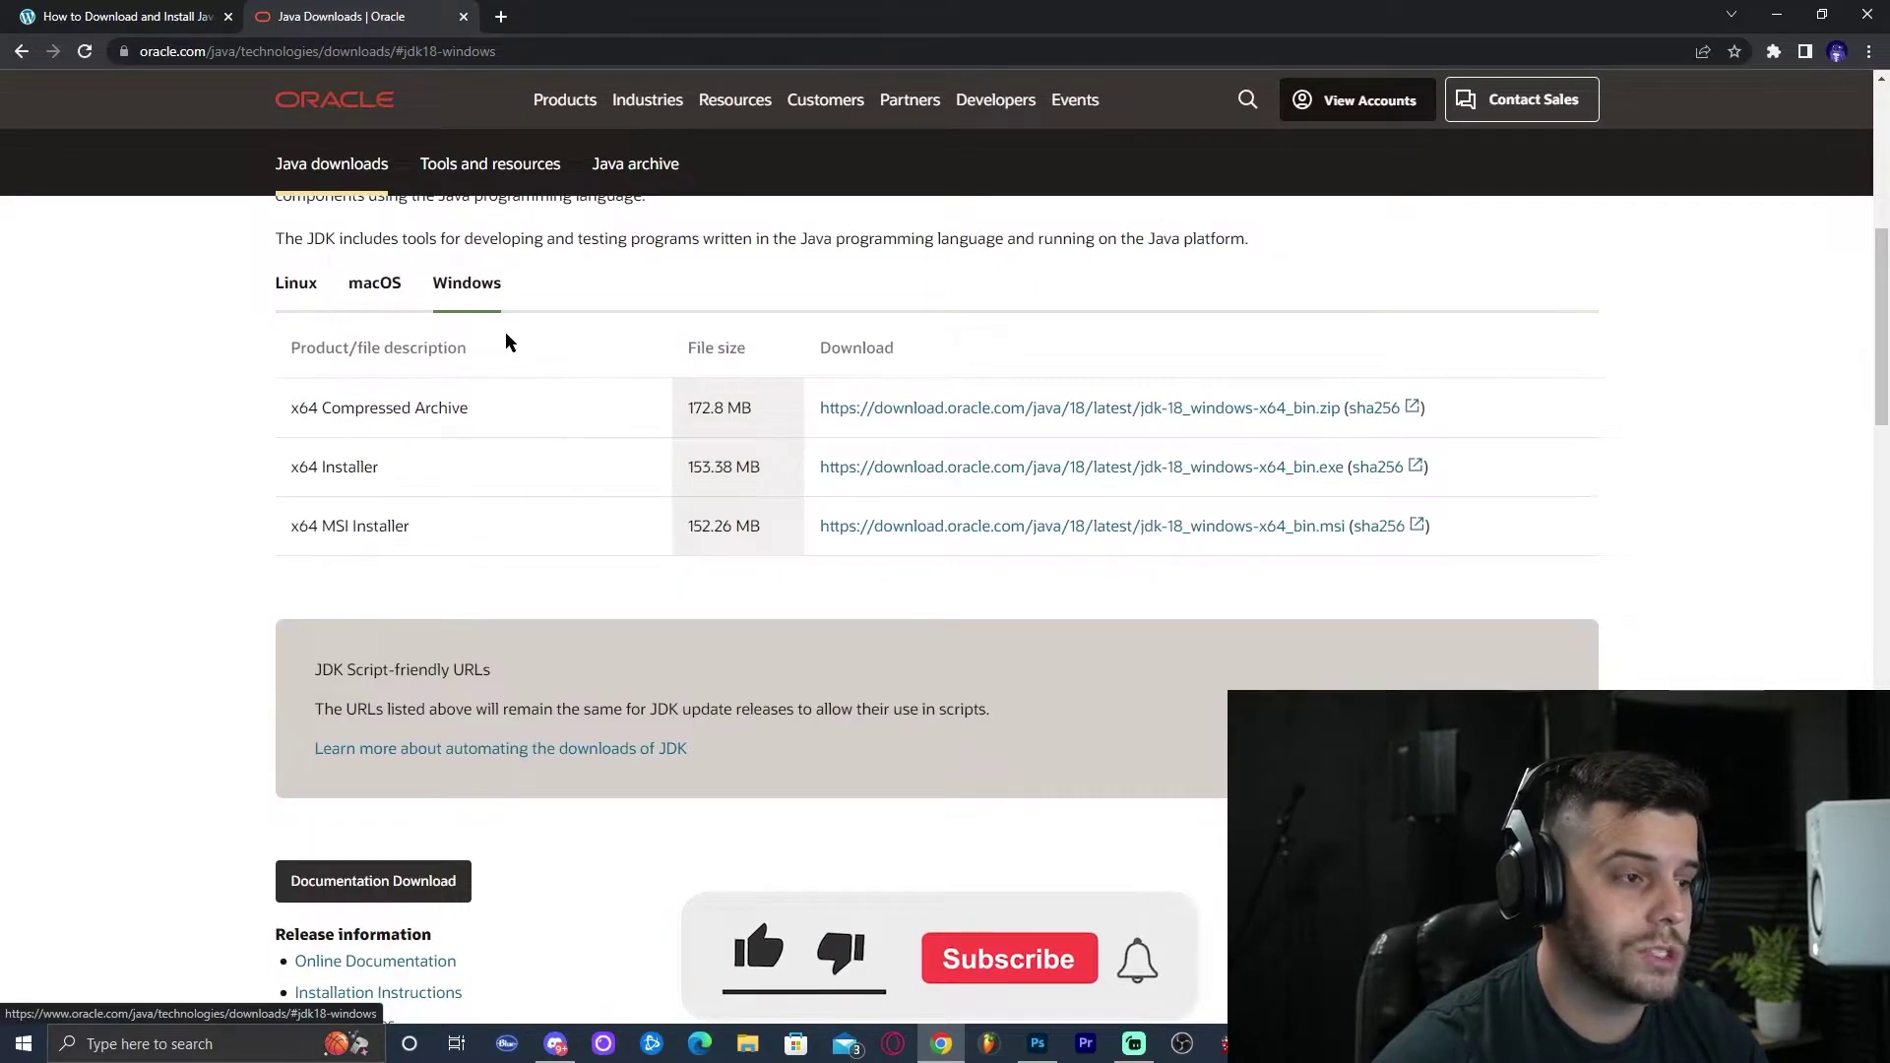
triple_click(358, 467)
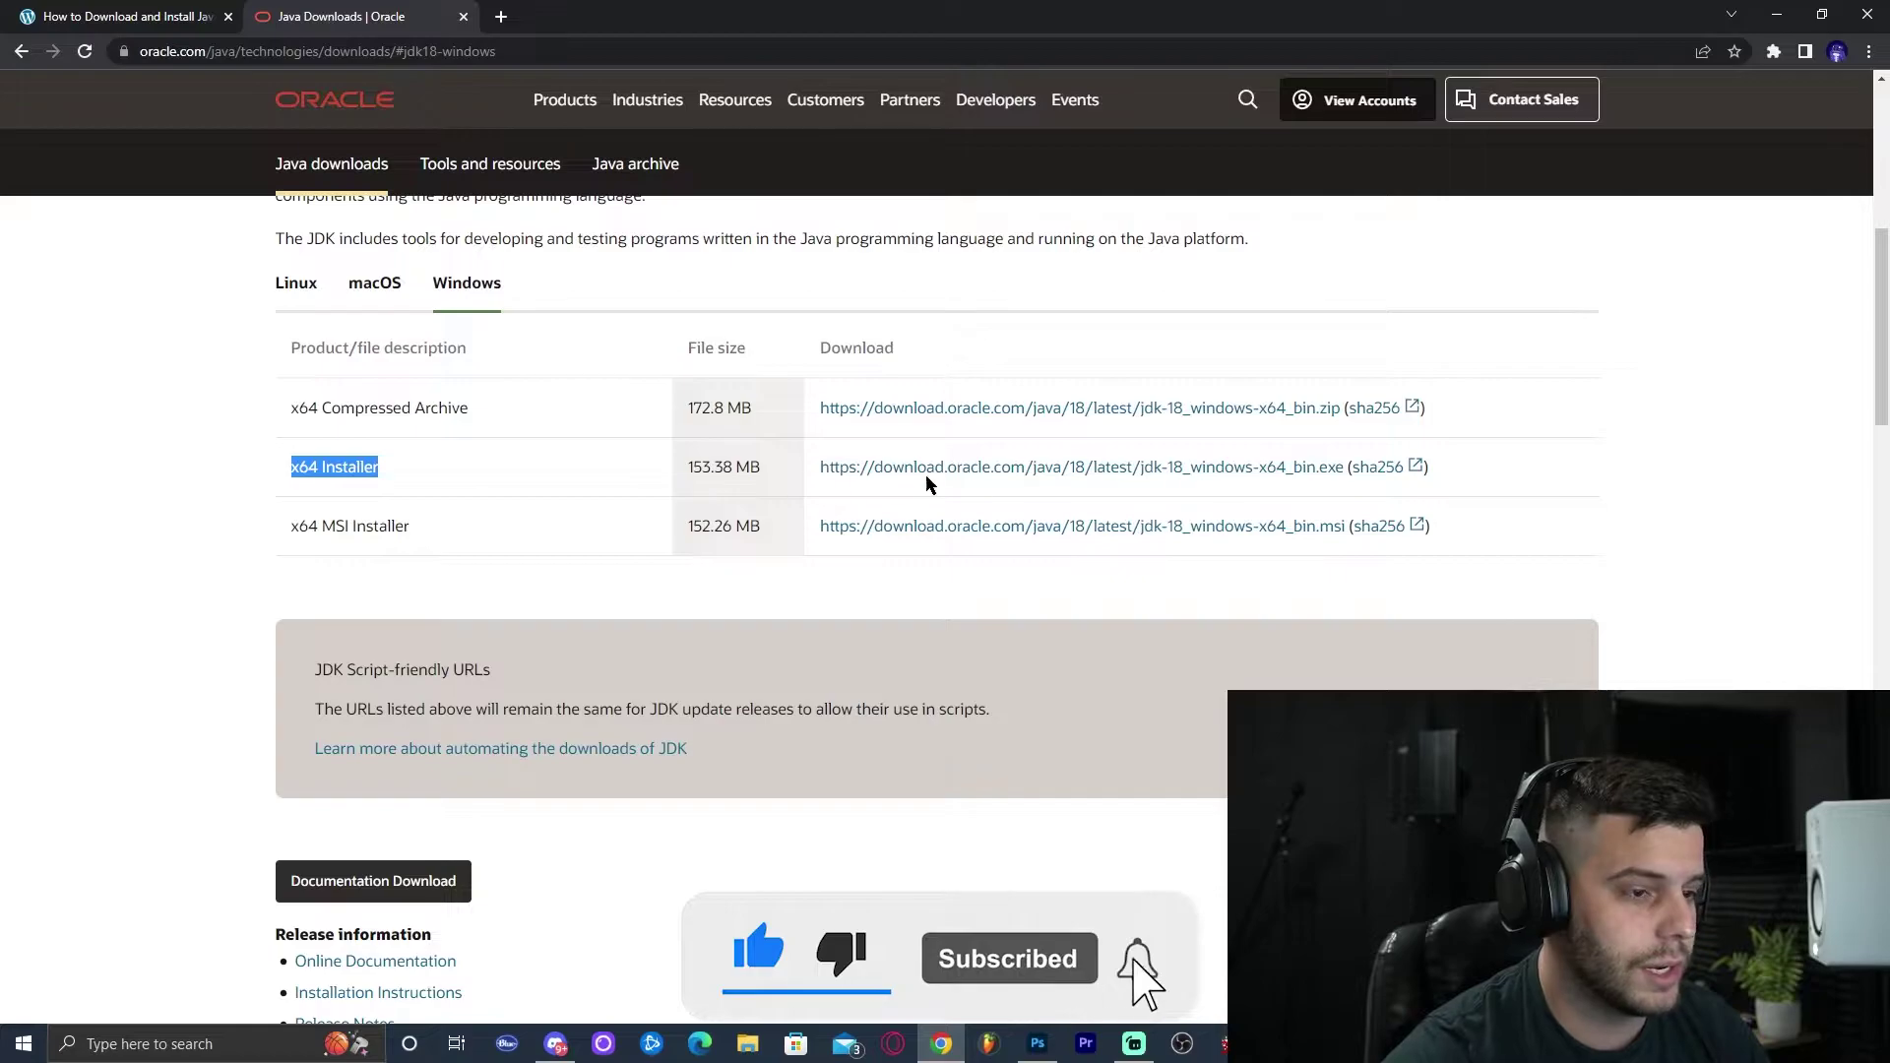
left_click(963, 469)
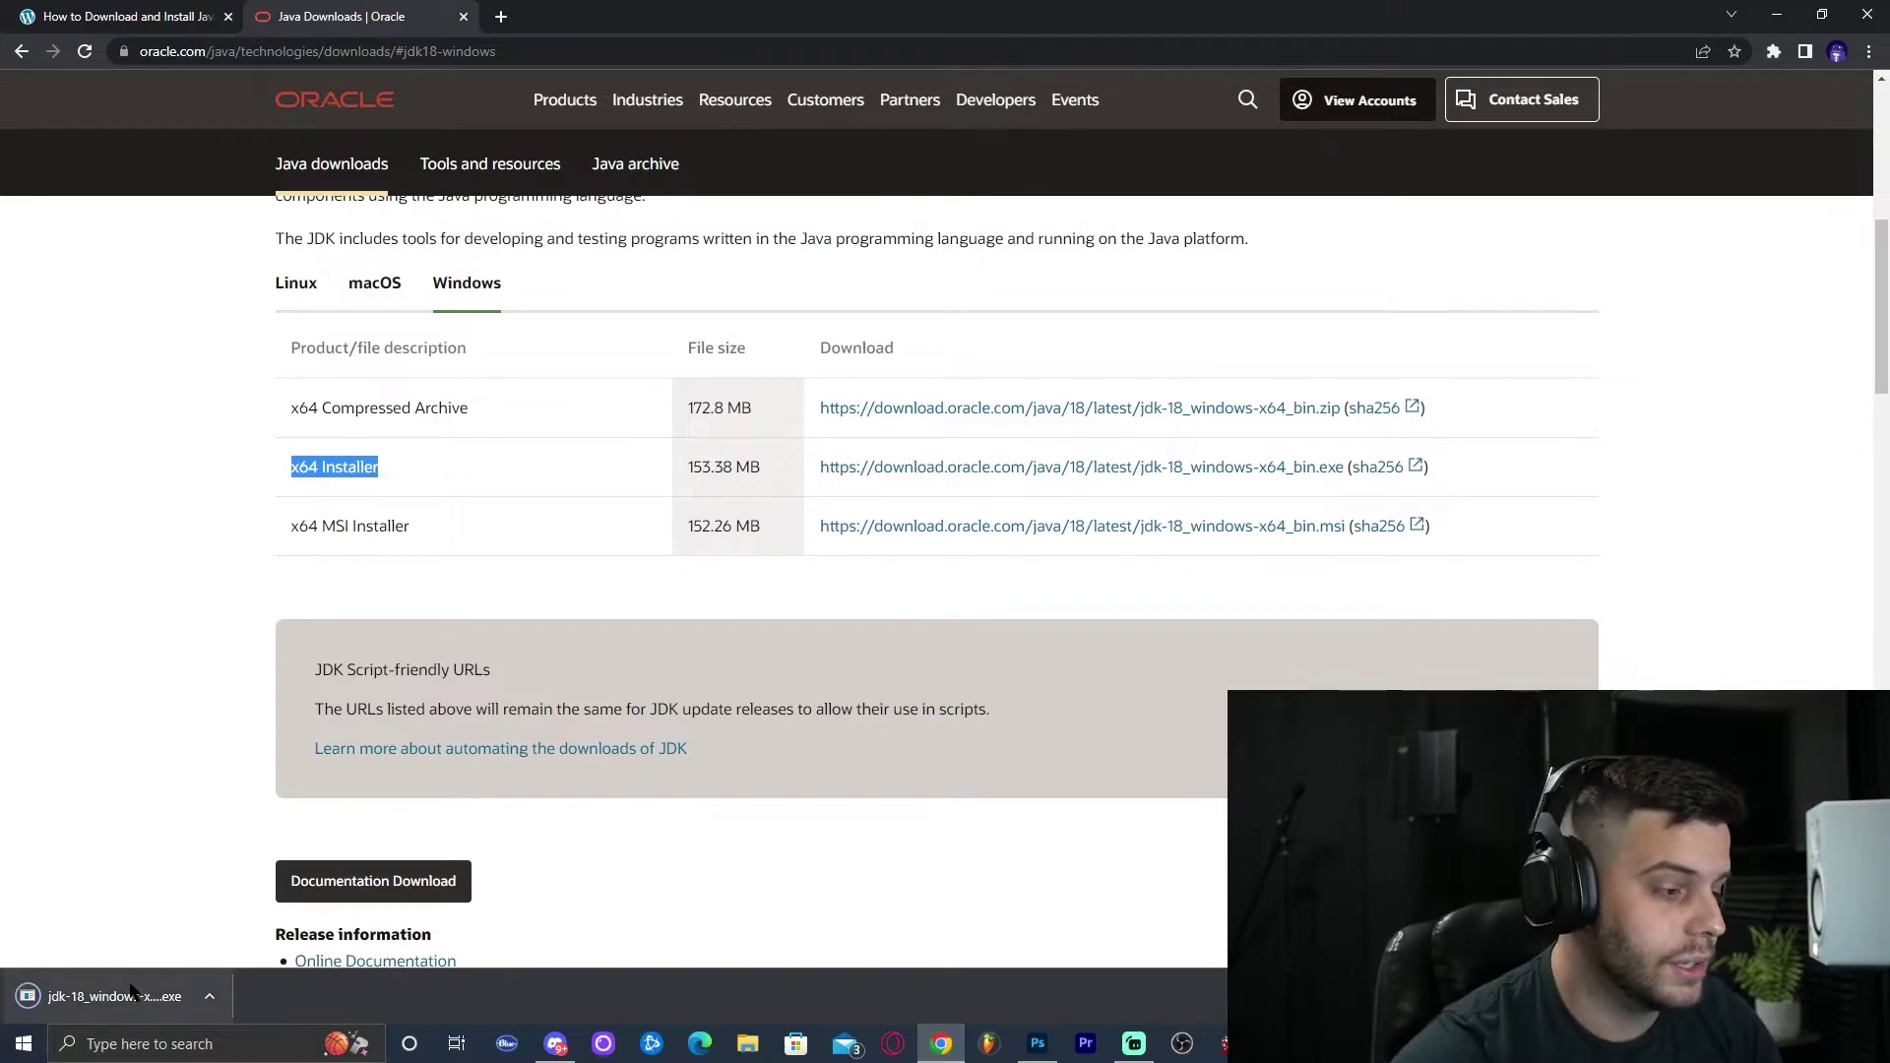
- Restore Chrome to a smaller window and drag the jdk-18 installer onto the desktop
left_click_drag(960, 17, 1213, 16)
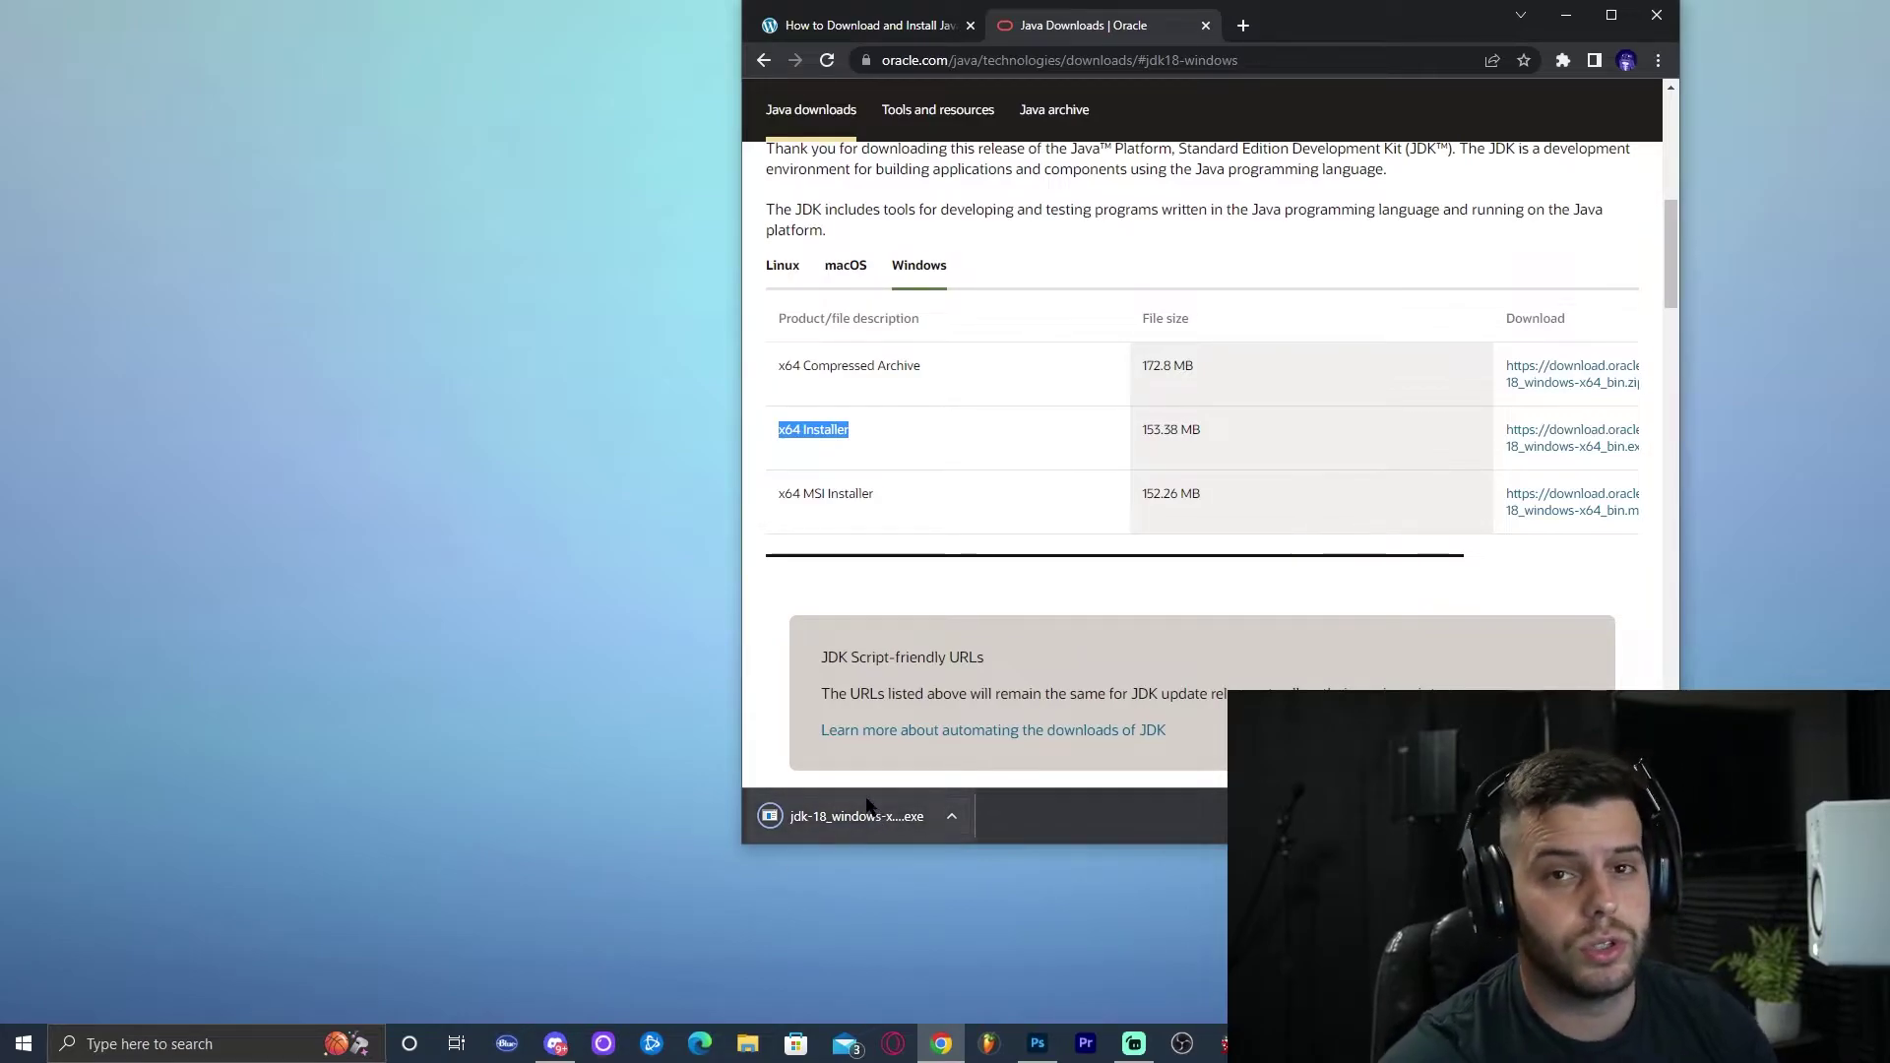
left_click(820, 812)
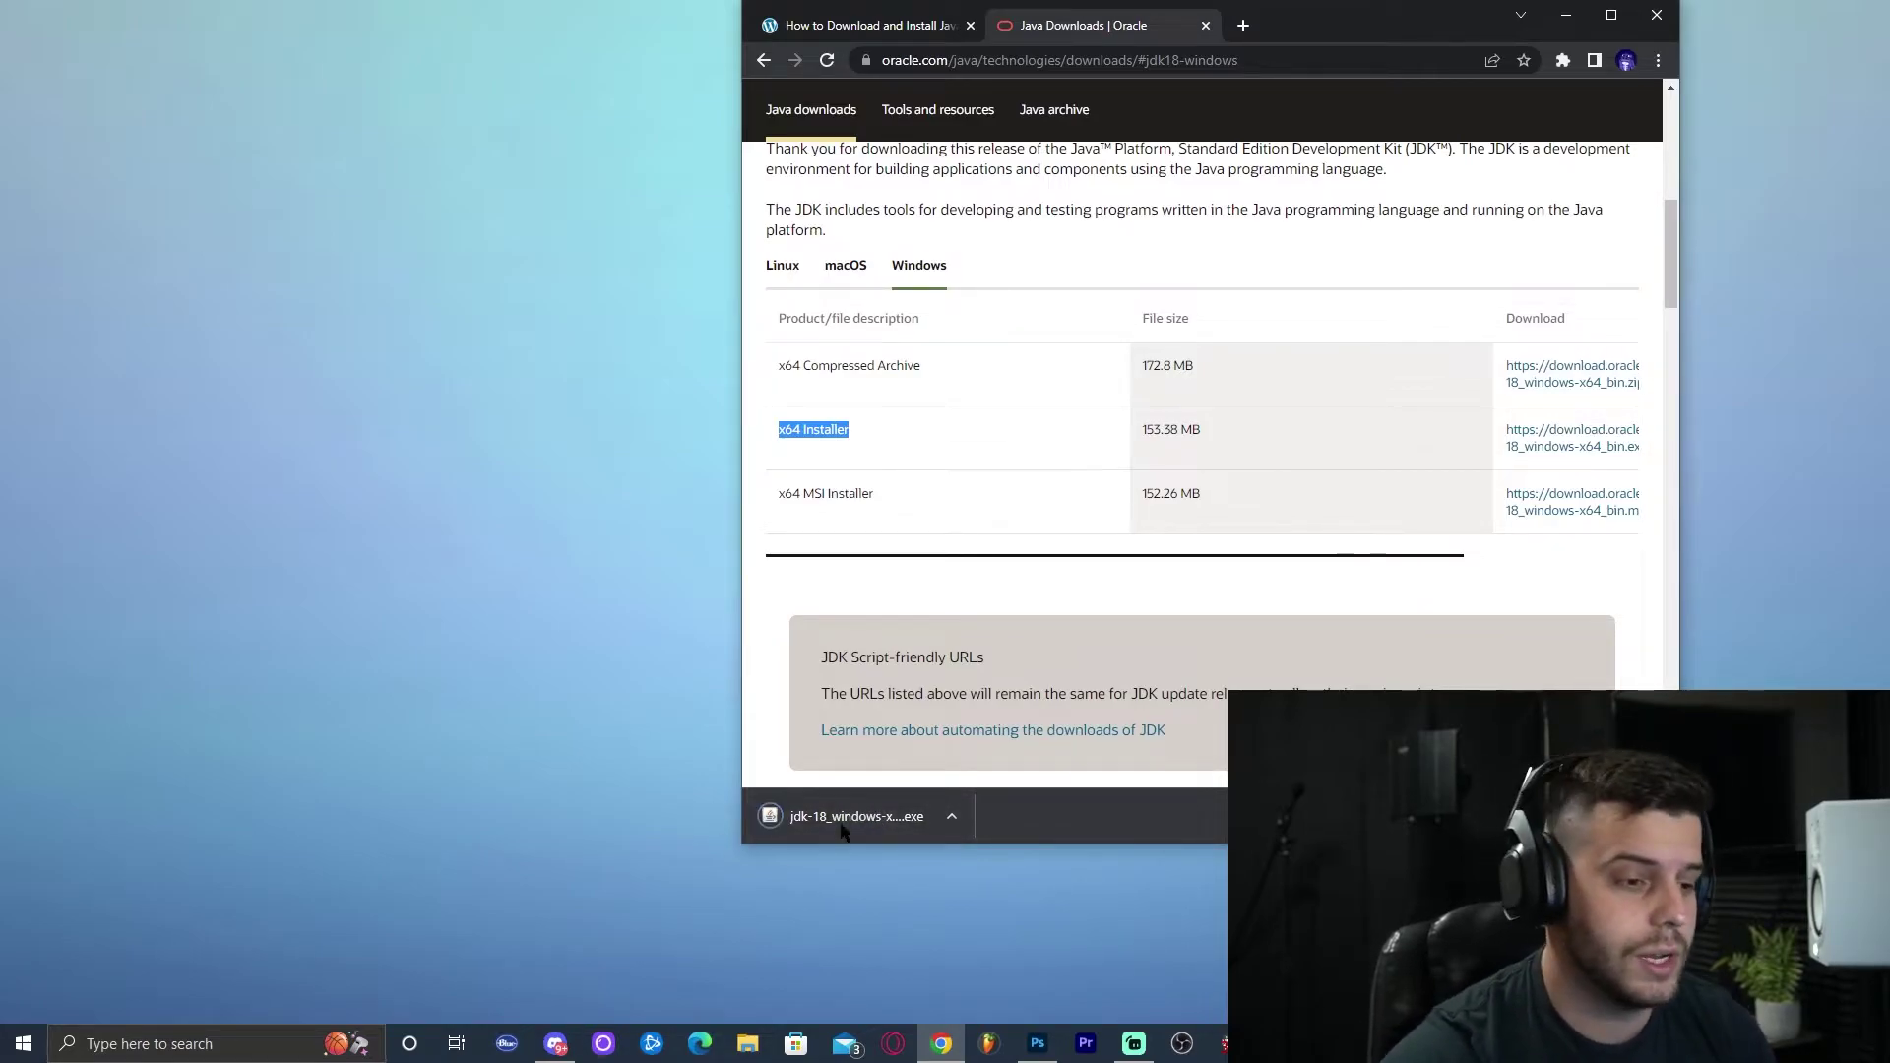
left_click_drag(844, 819, 333, 251)
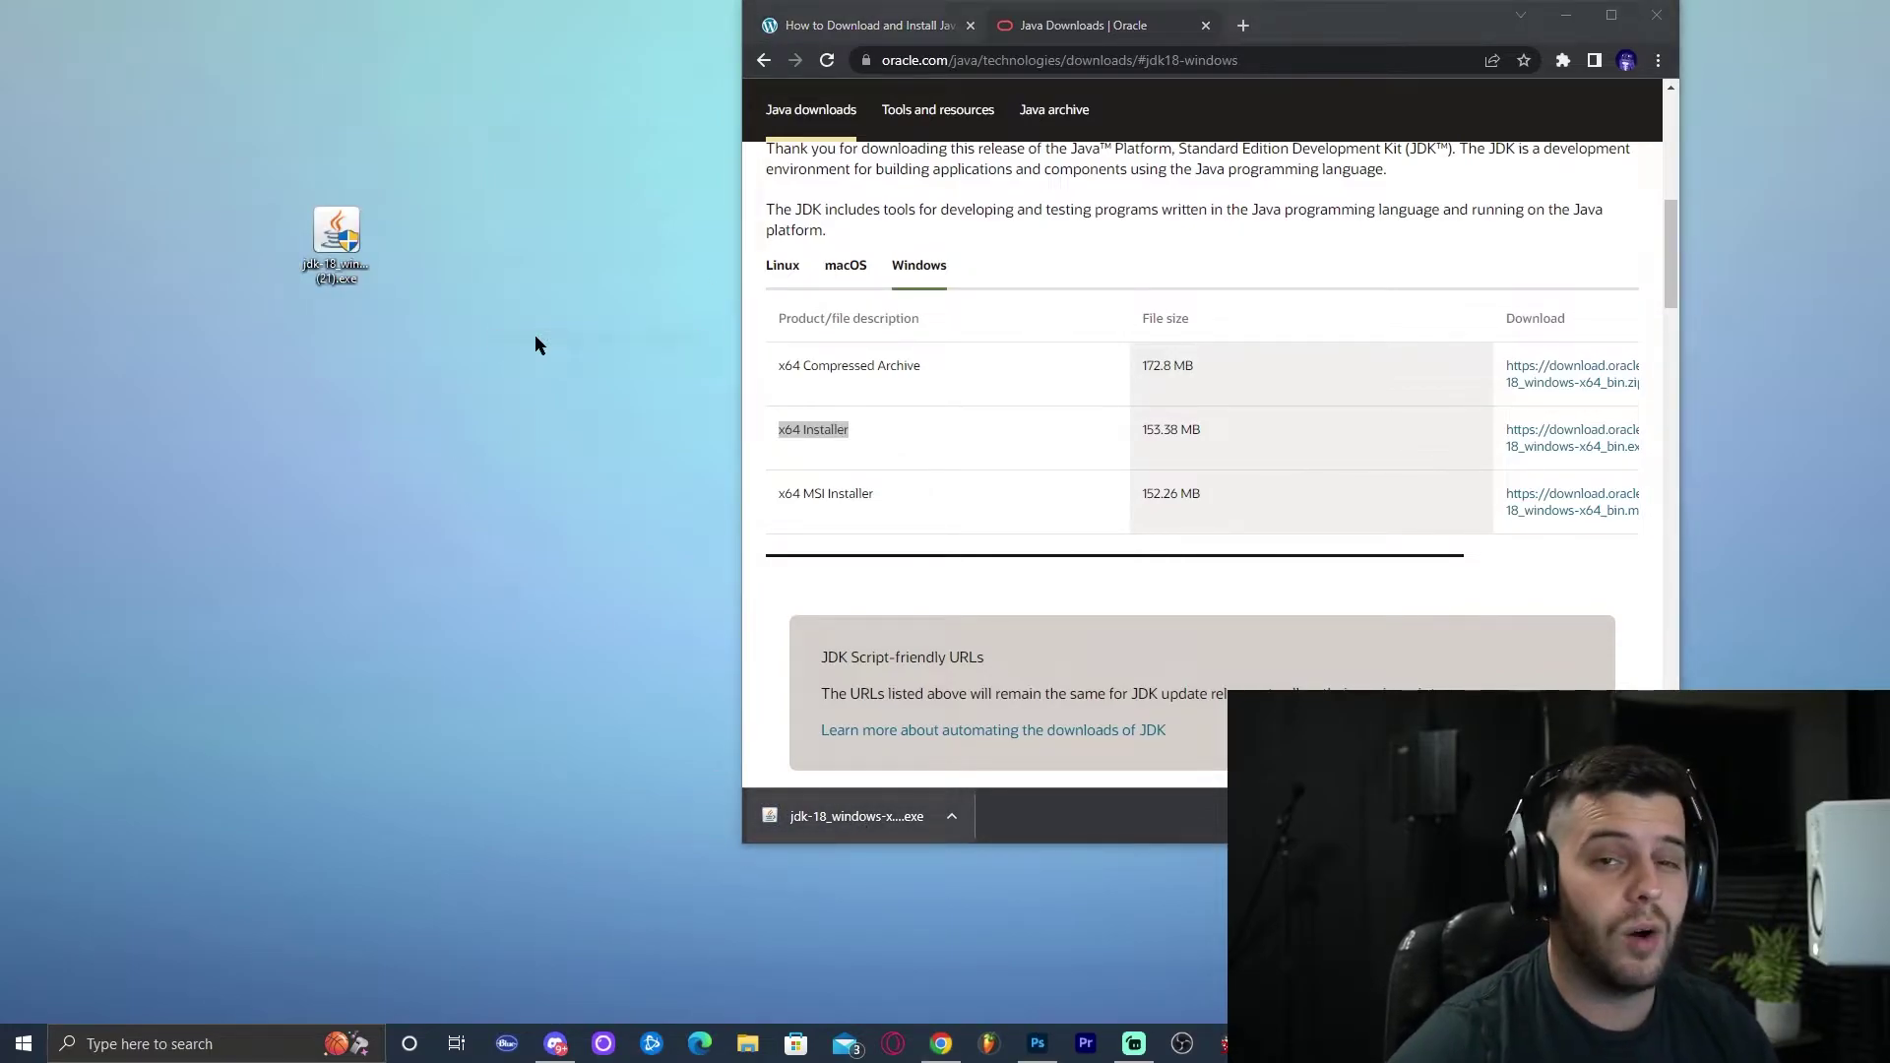
- Refresh the desktop so the JDK installer icon shows
right_click(510, 296)
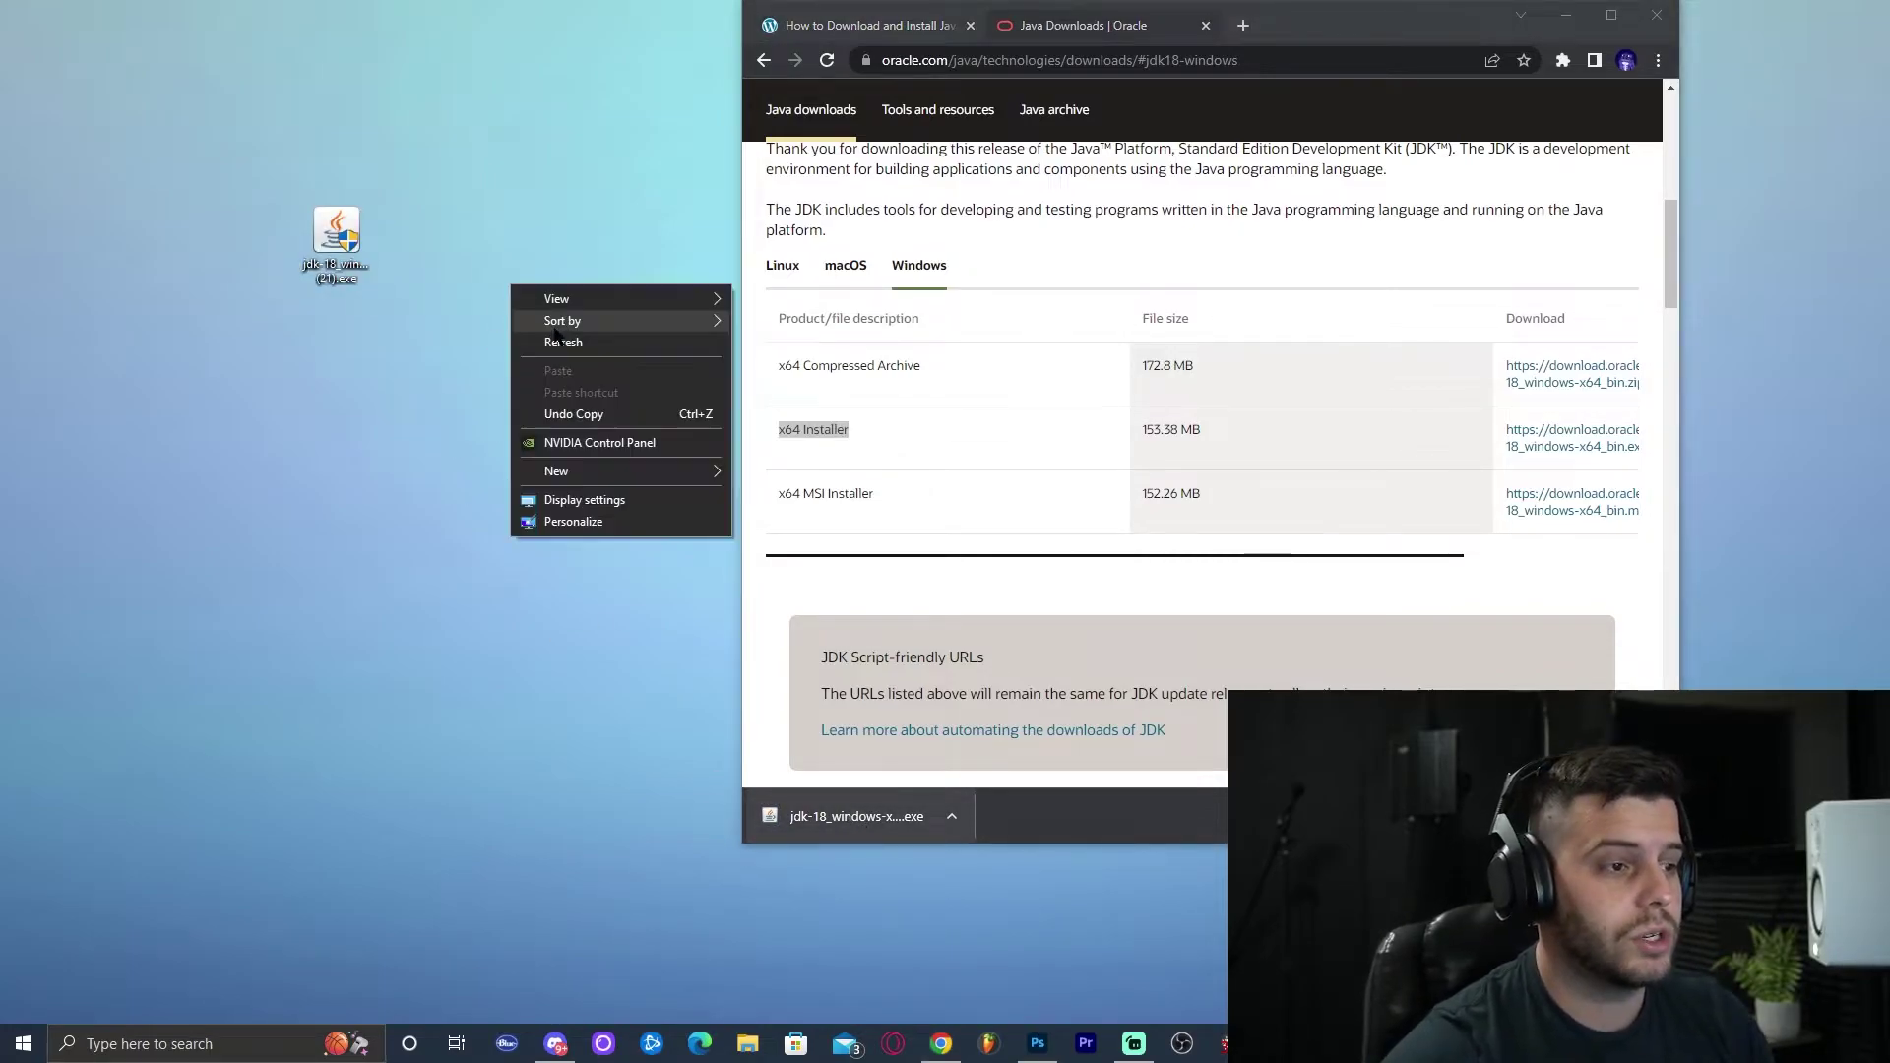
left_click(551, 341)
left_click(364, 247)
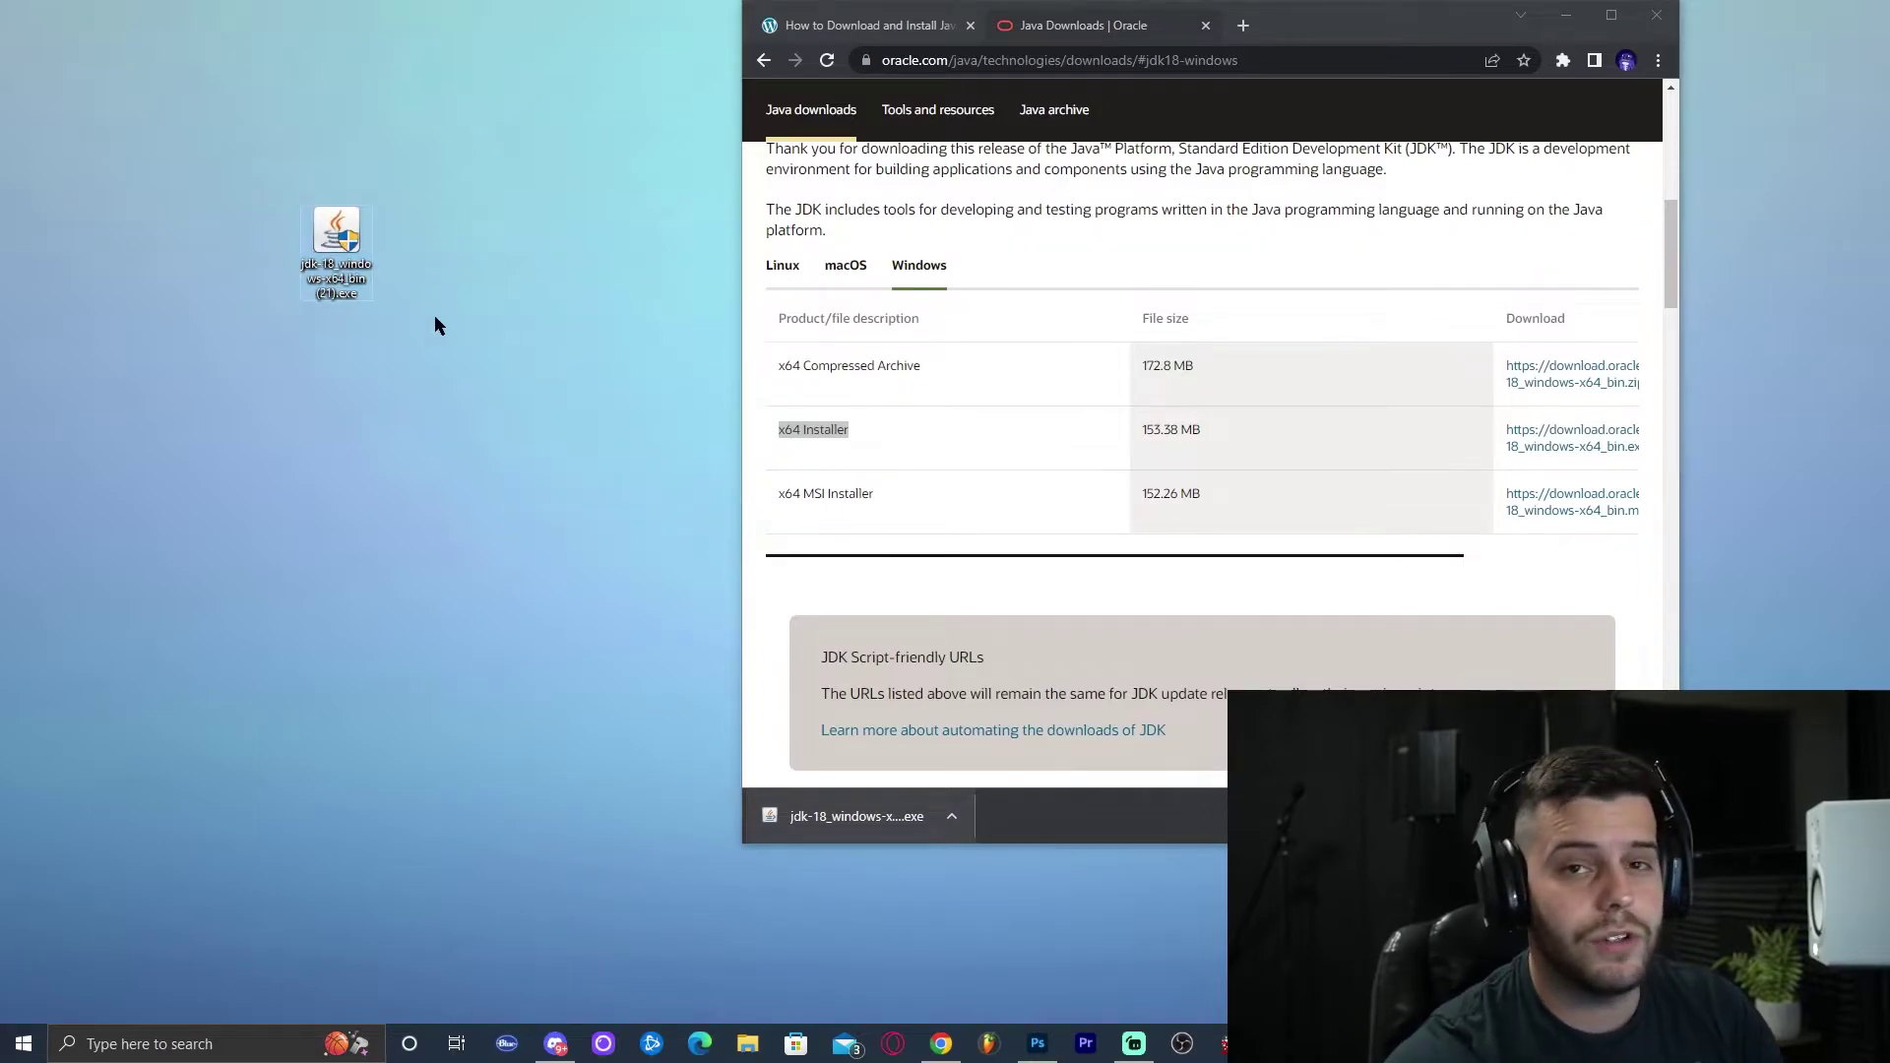
right_click(499, 261)
left_click(541, 309)
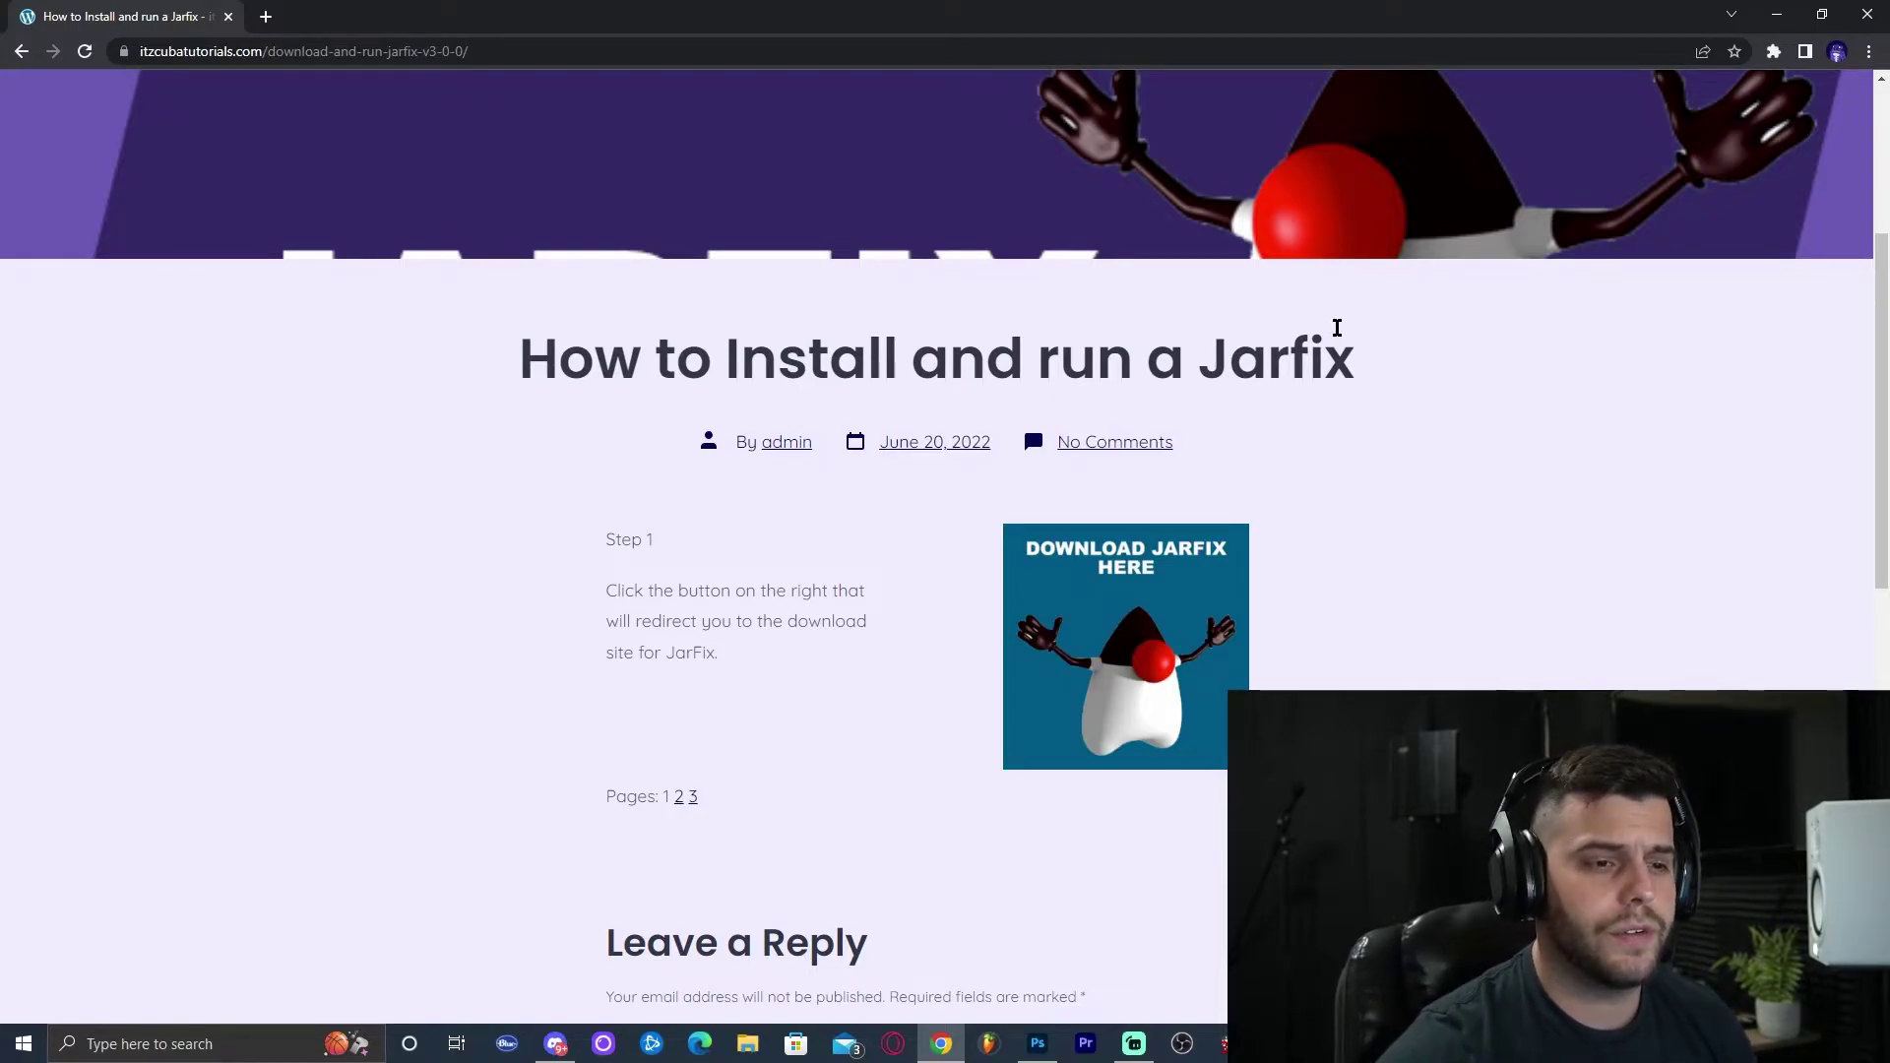
- Download jarfix.exe from the Jarfix authors' website
left_click(1147, 583)
left_click_drag(272, 296, 206, 293)
left_click(236, 296)
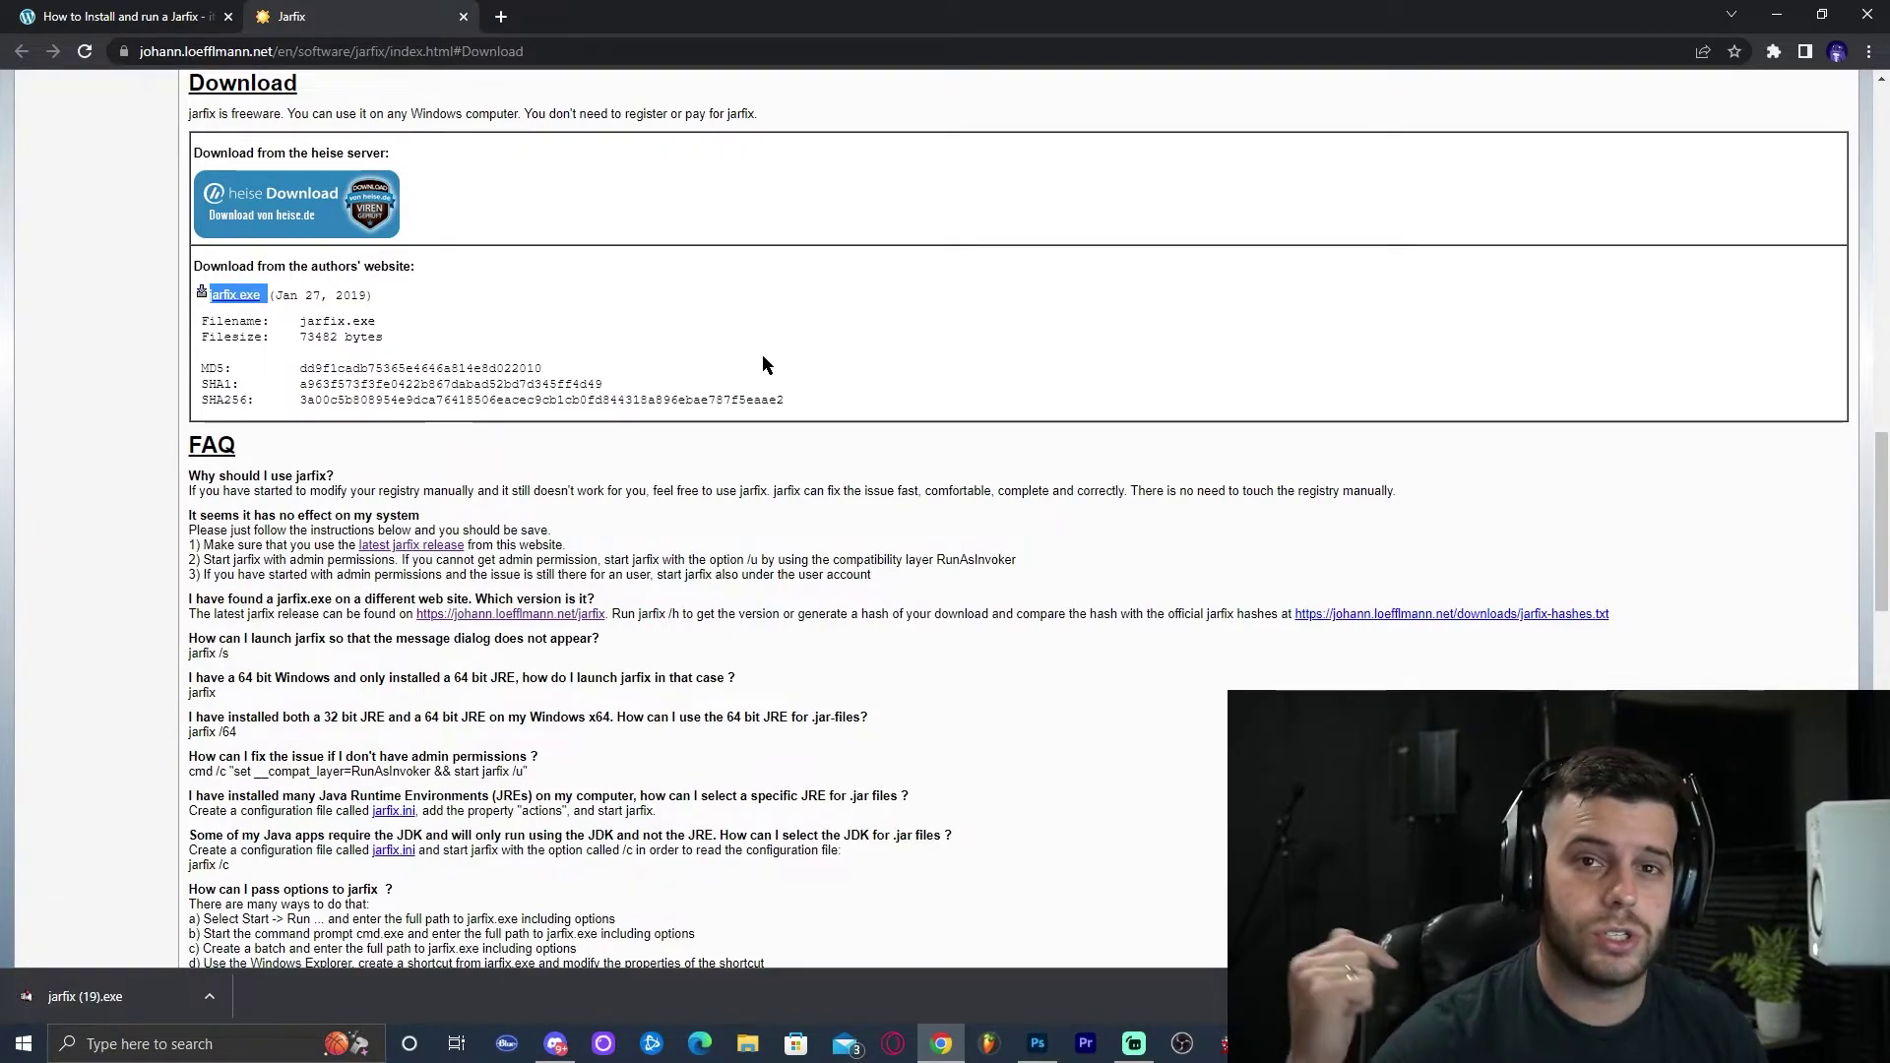
- Put jarfix (19).exe onto the desktop and close Chrome
key("super+Down")
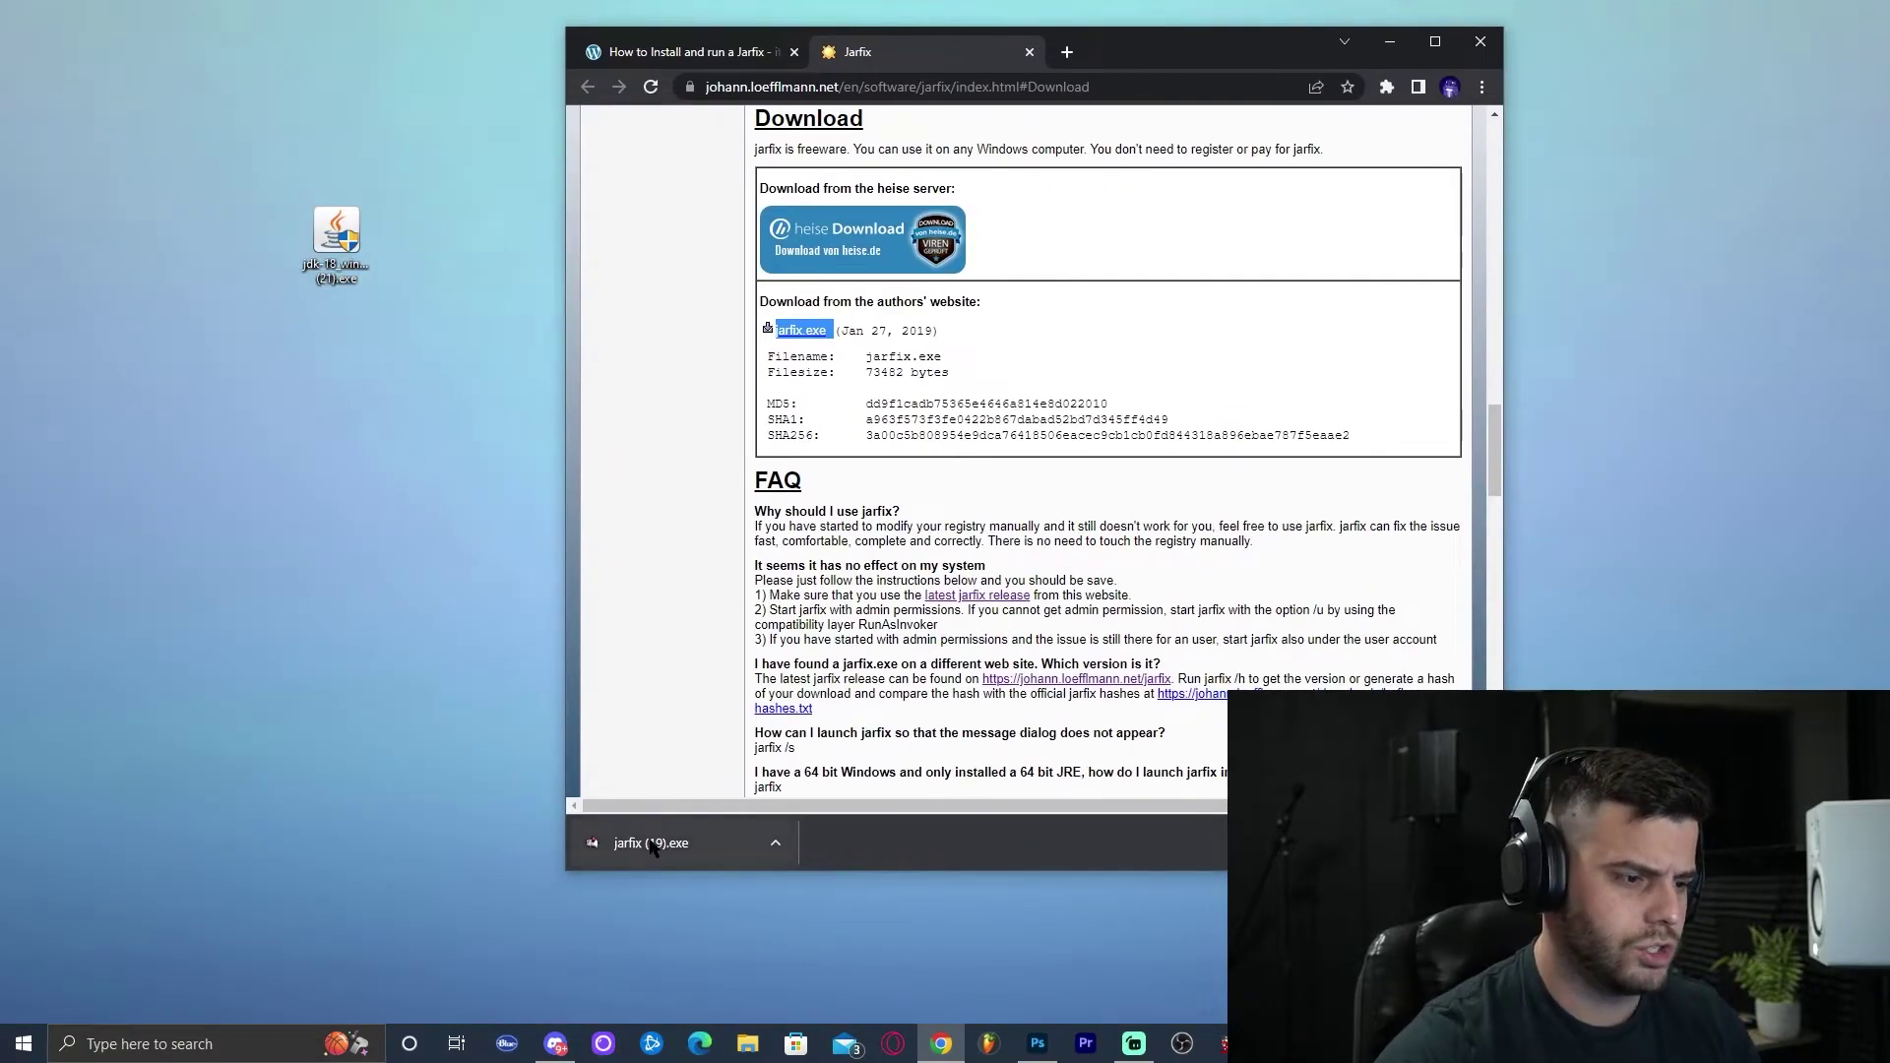
left_click_drag(650, 843, 337, 347)
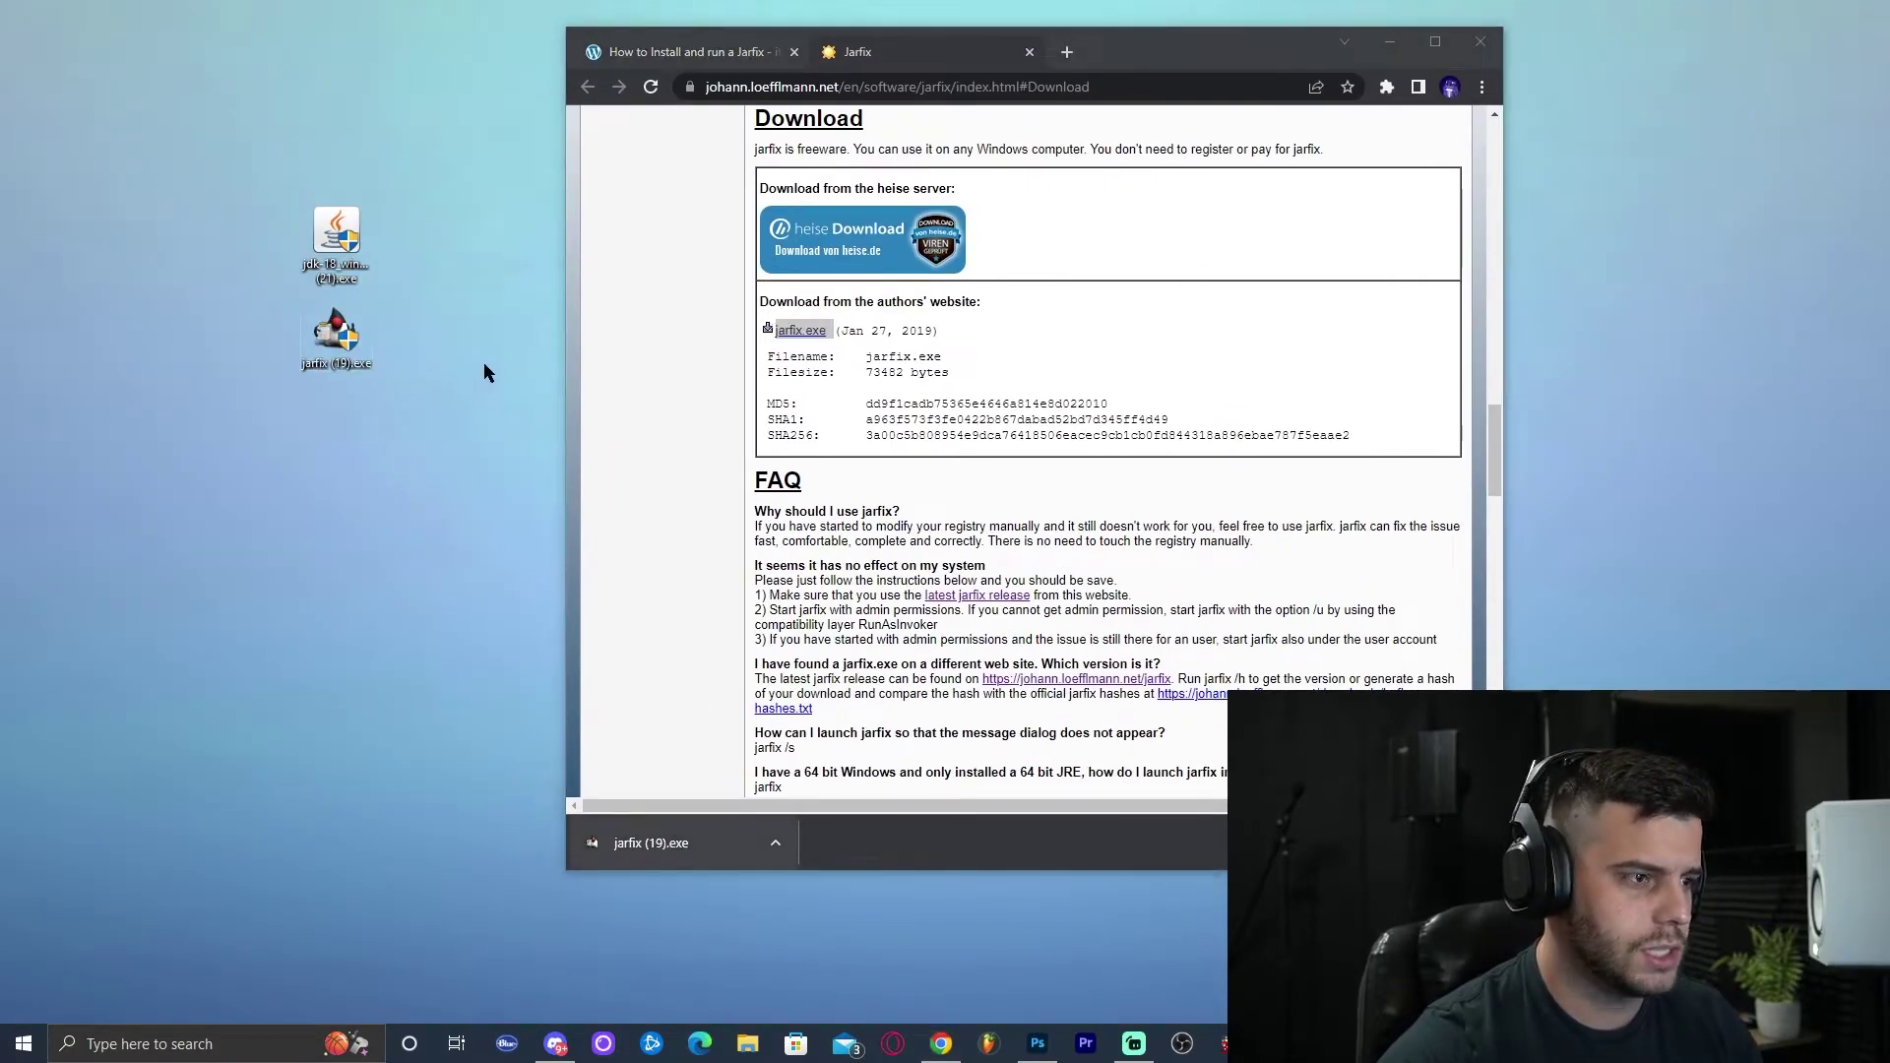
left_click(1481, 42)
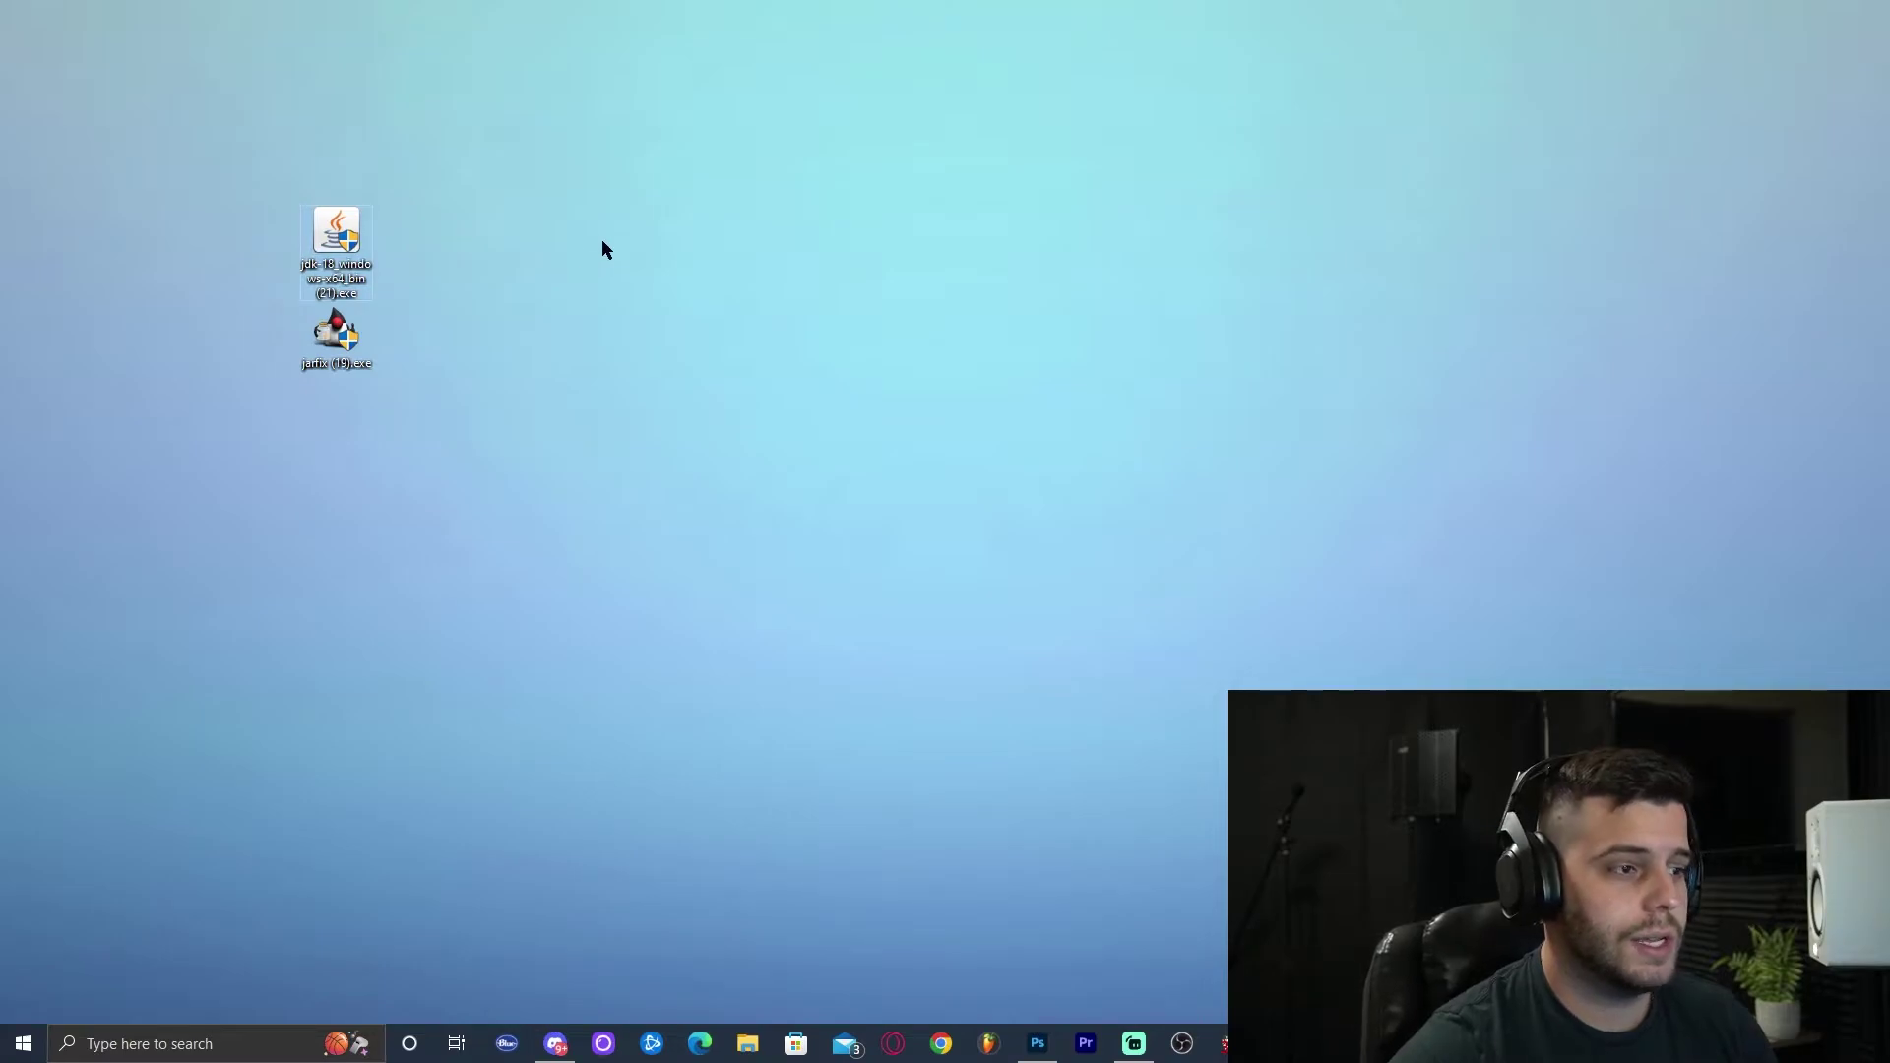
- Run jarfix to register the .jar suffix, then delete the jarfix file
double_click(337, 338)
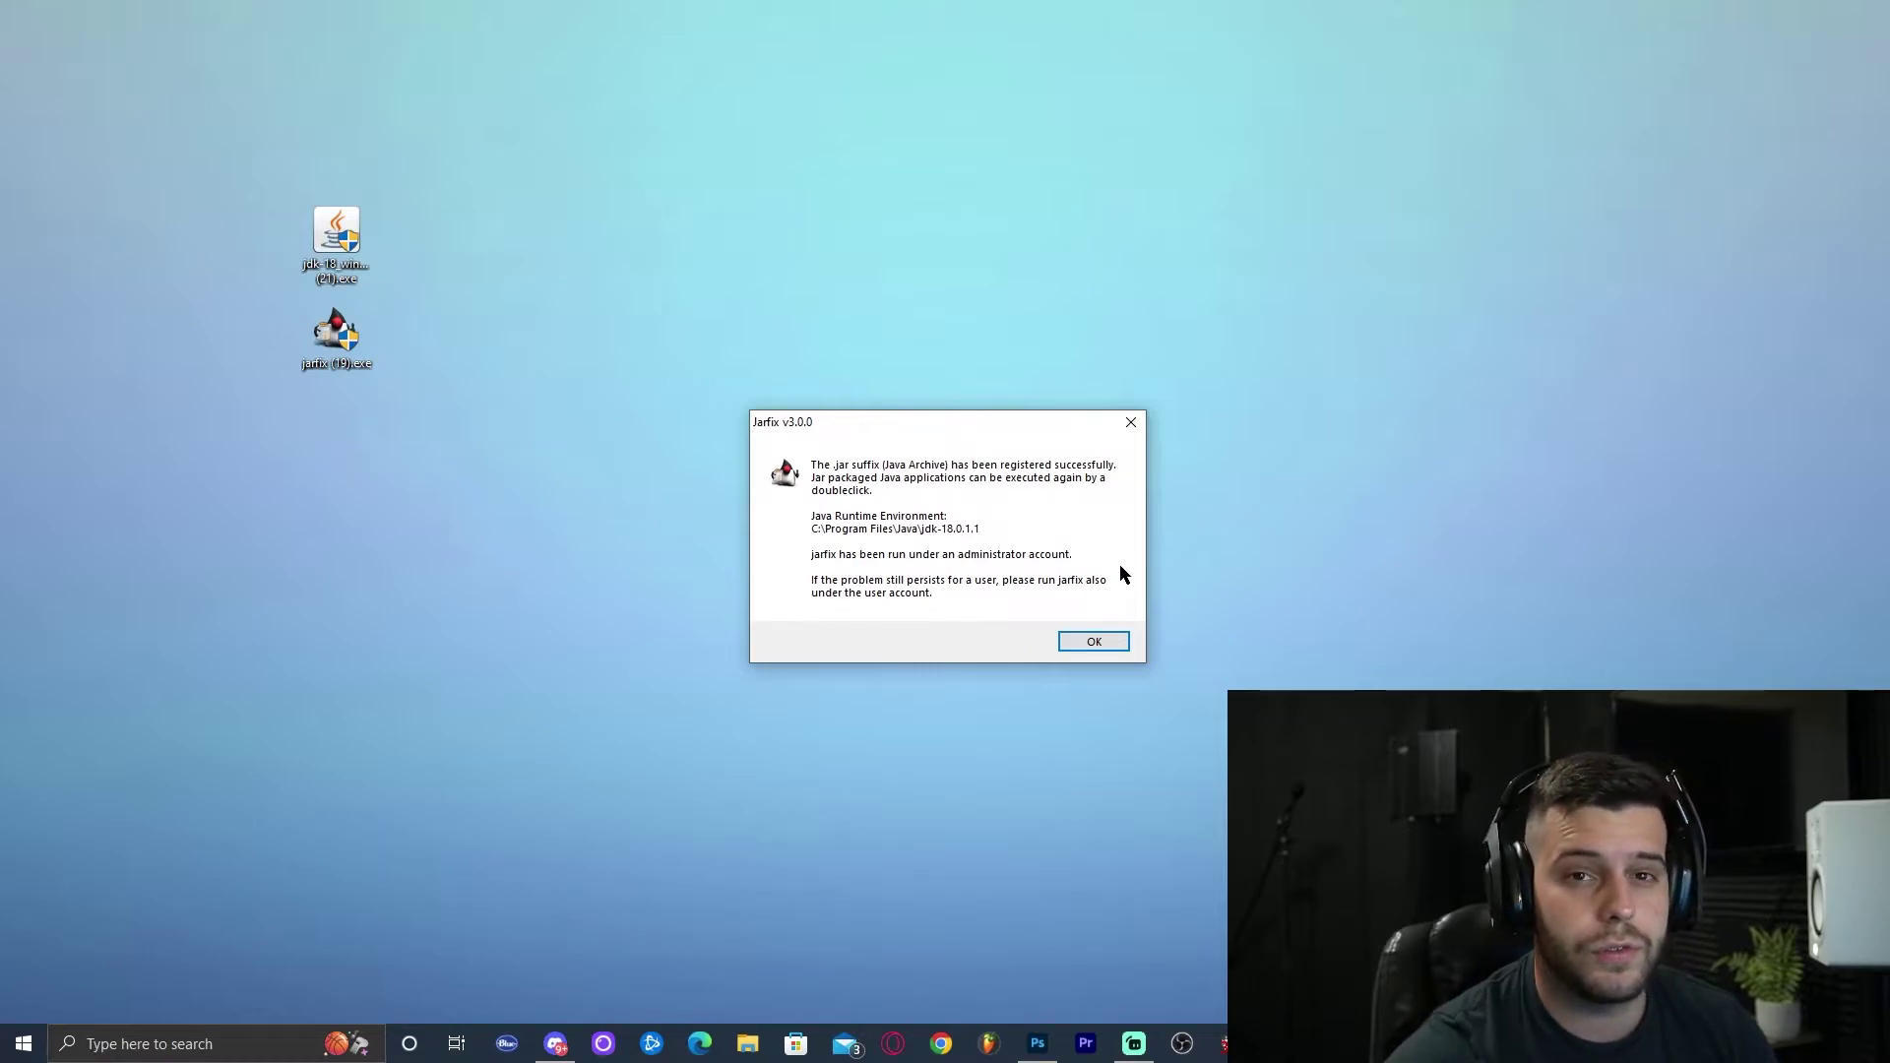
left_click(1094, 641)
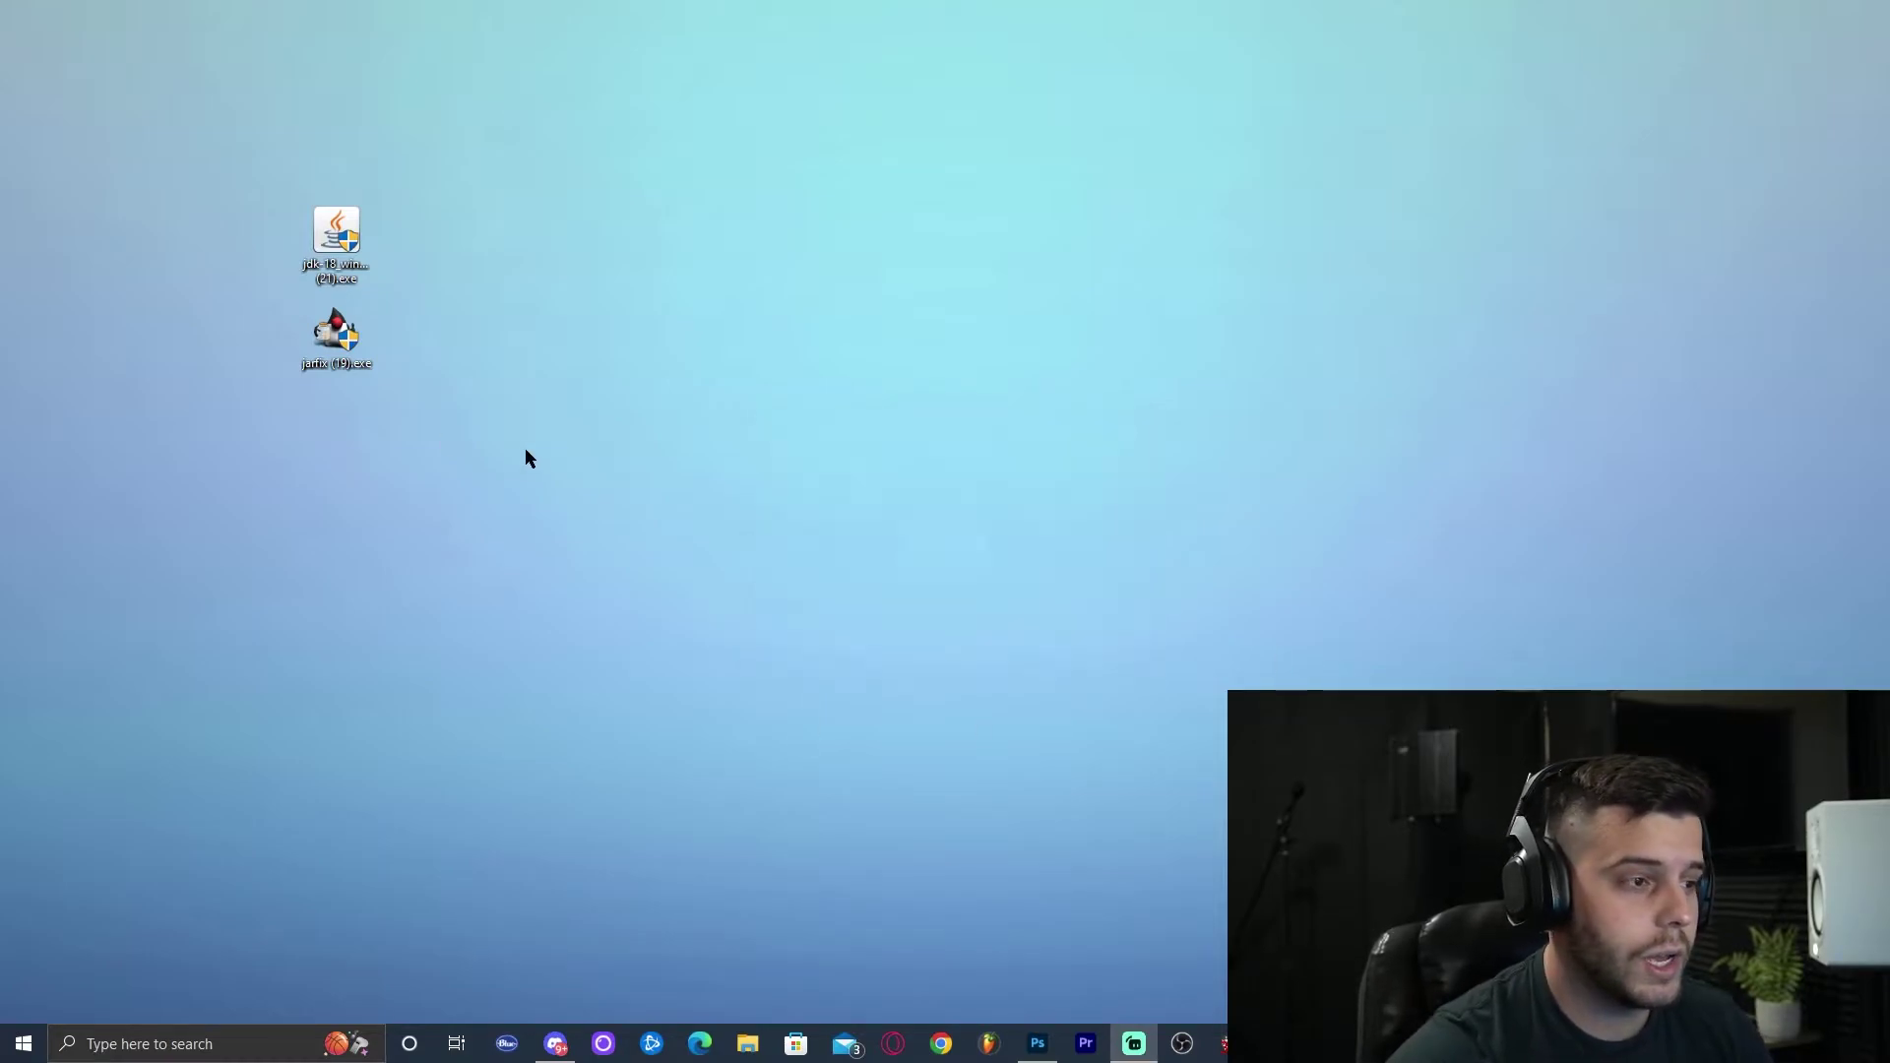
left_click_drag(540, 464, 261, 329)
key("Delete")
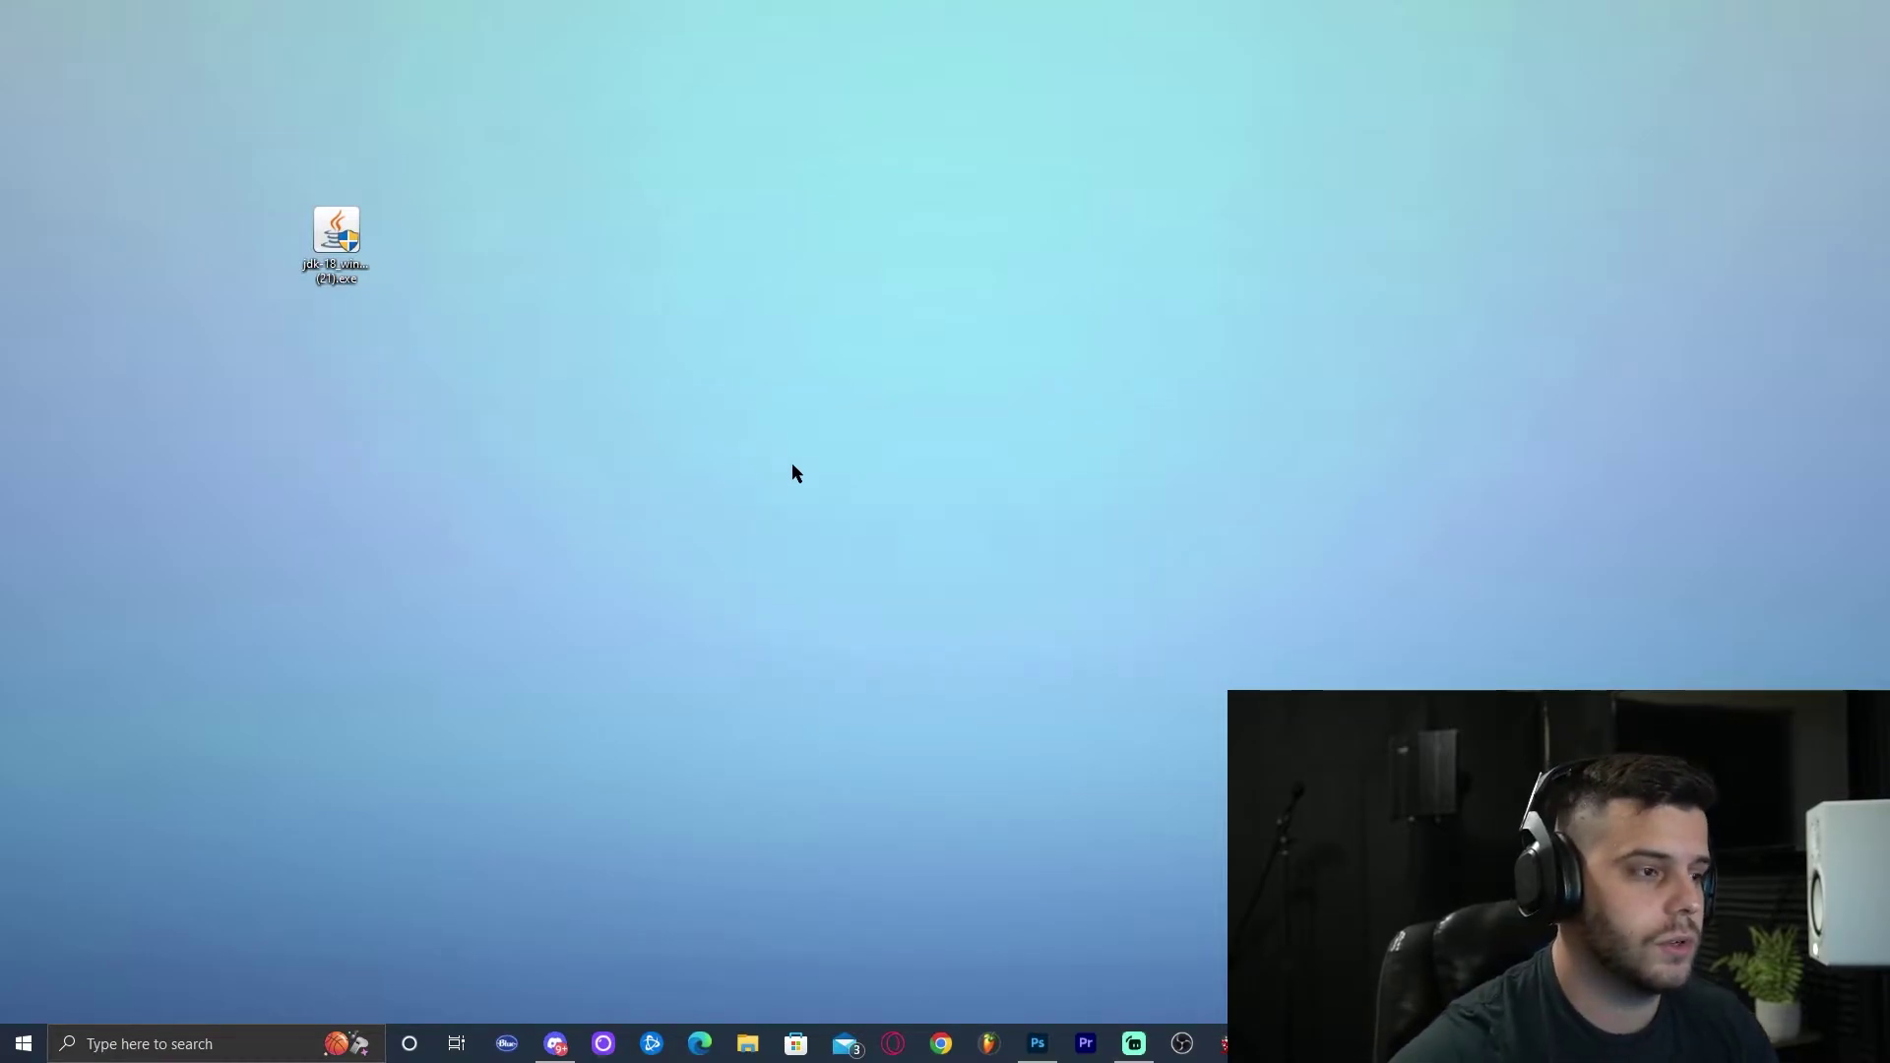
- Refresh the desktop so only the JDK installer remains
right_click(753, 435)
left_click(750, 492)
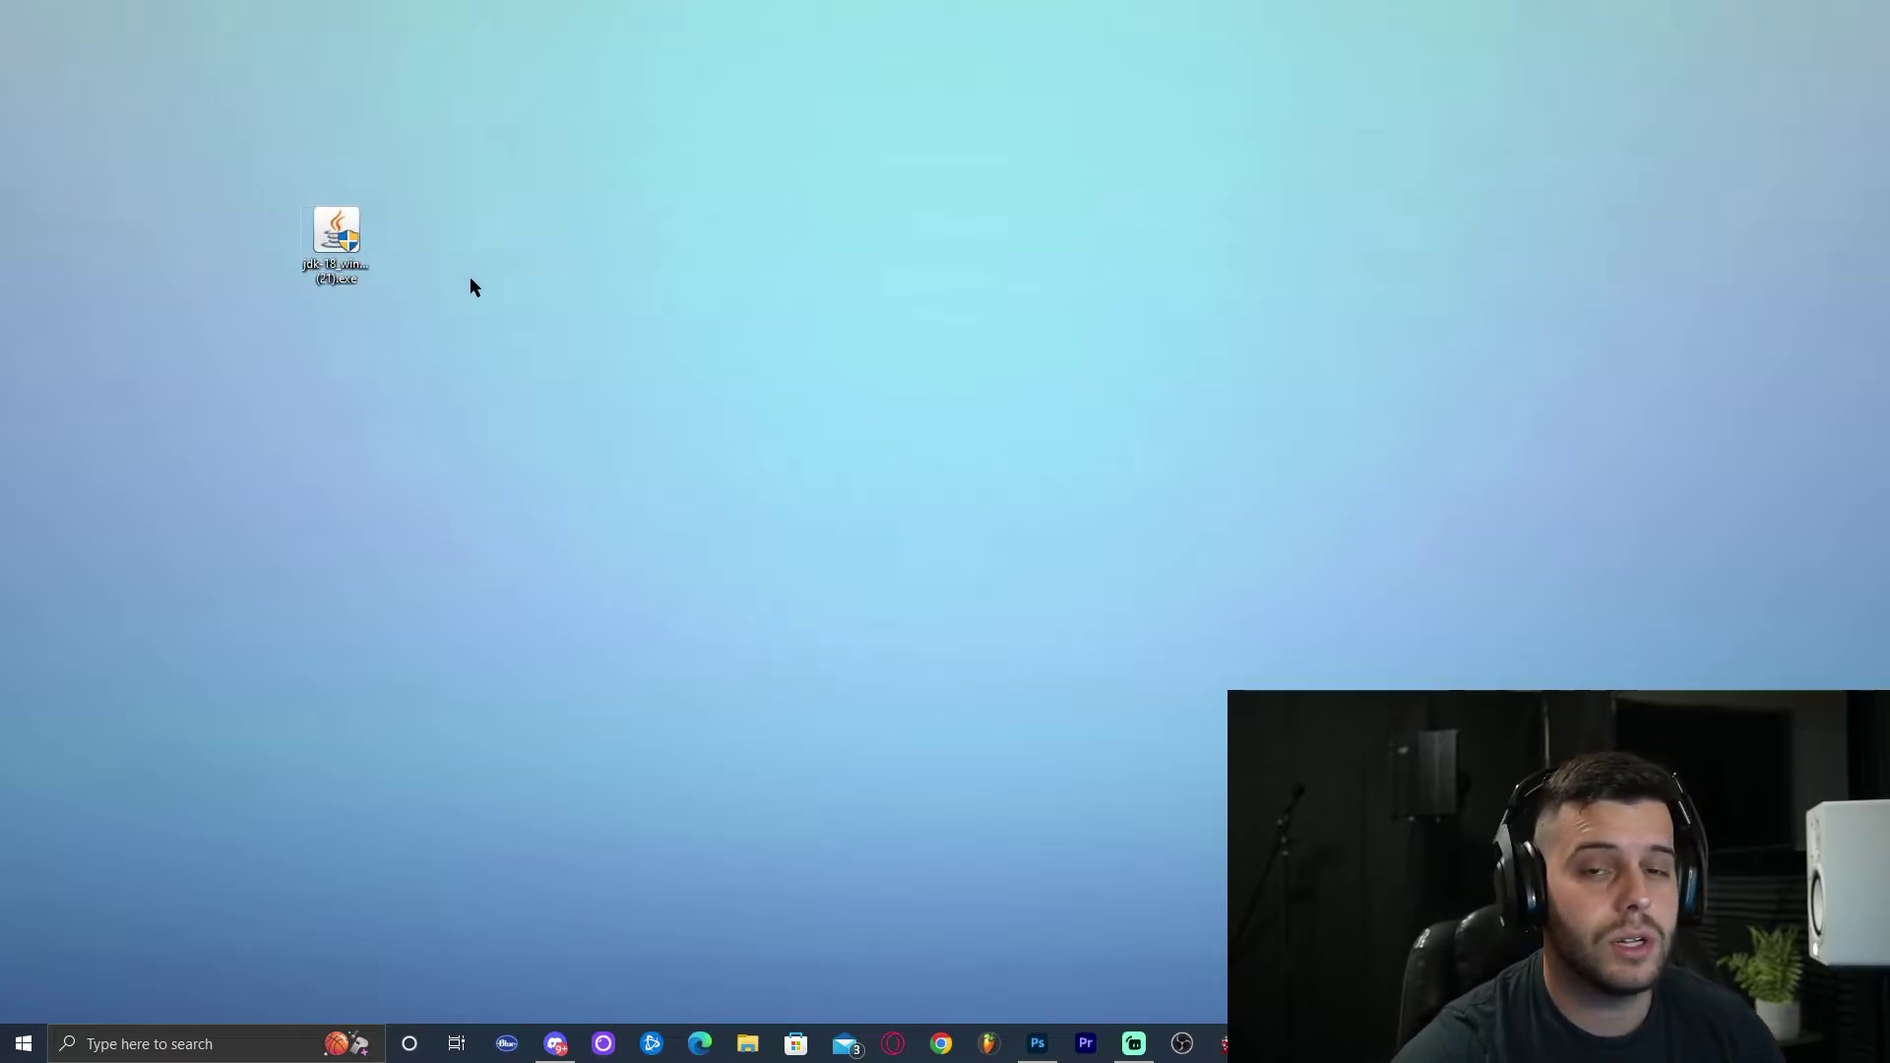
right_click(789, 296)
left_click(814, 355)
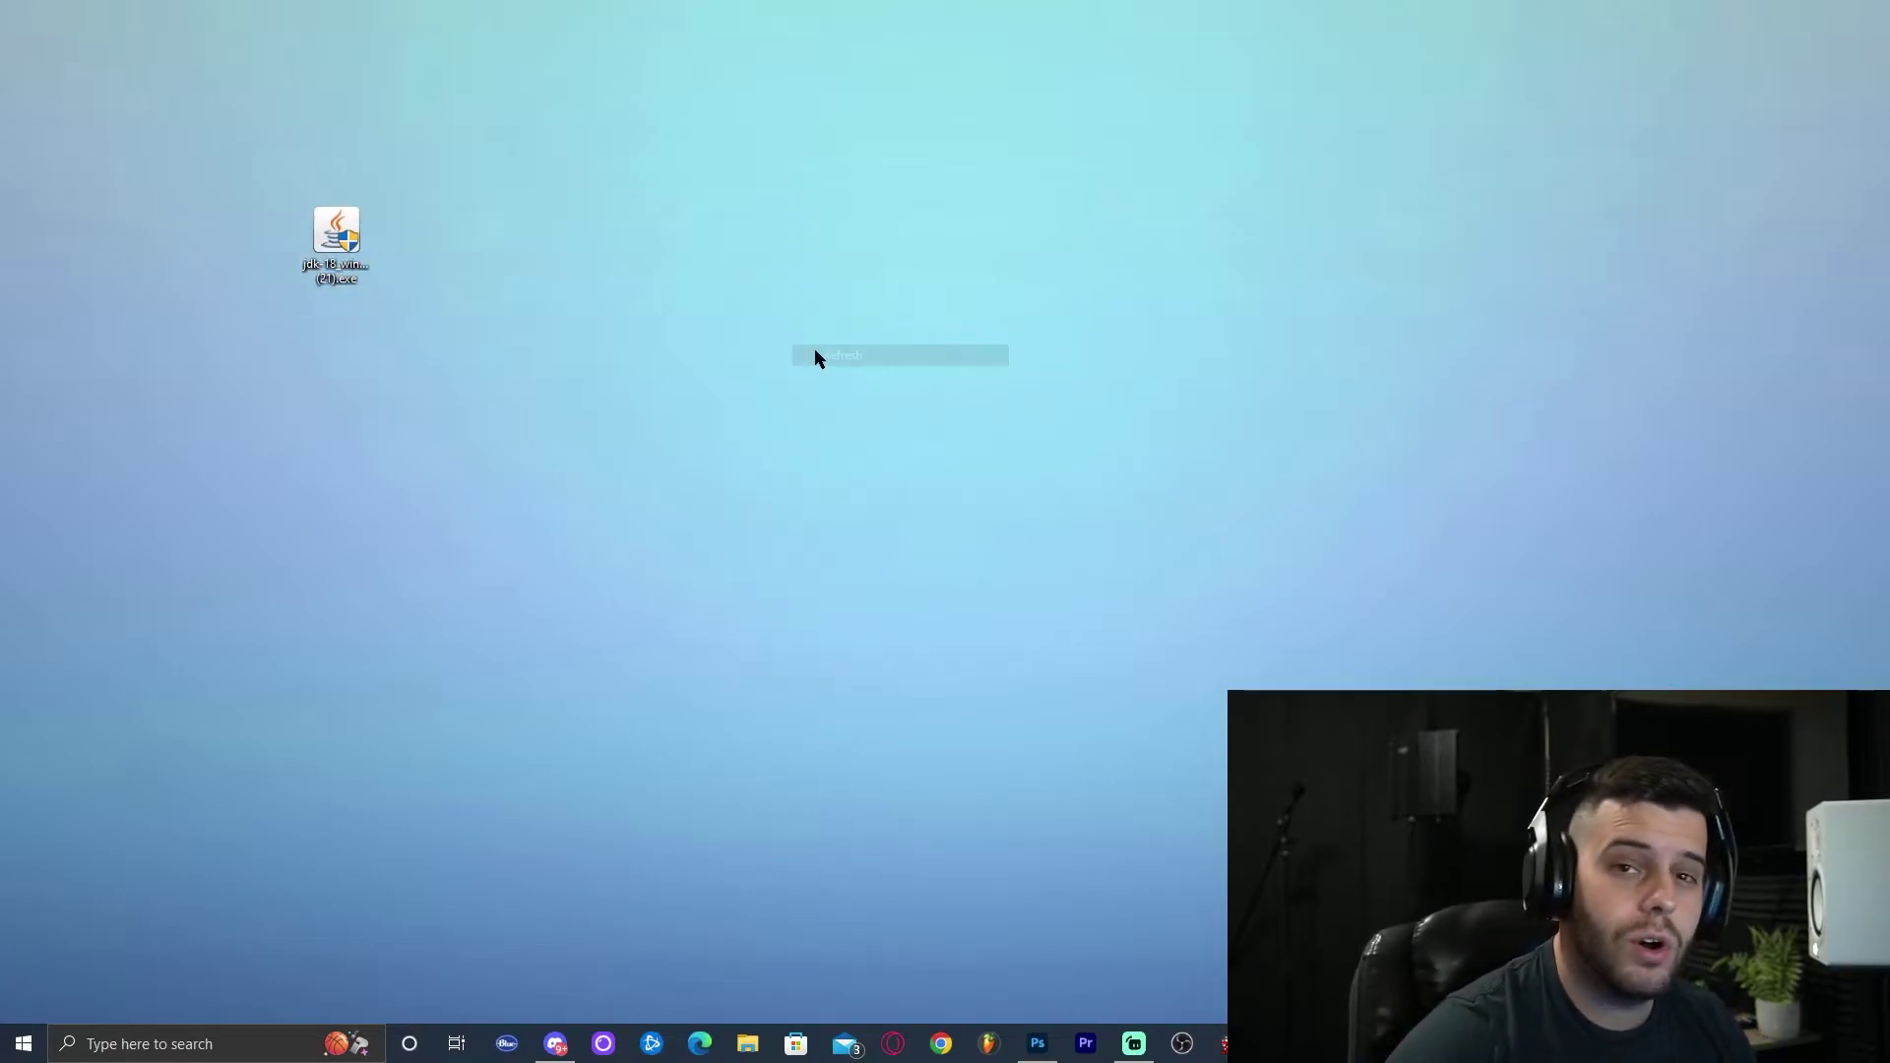
left_click(115, 1045)
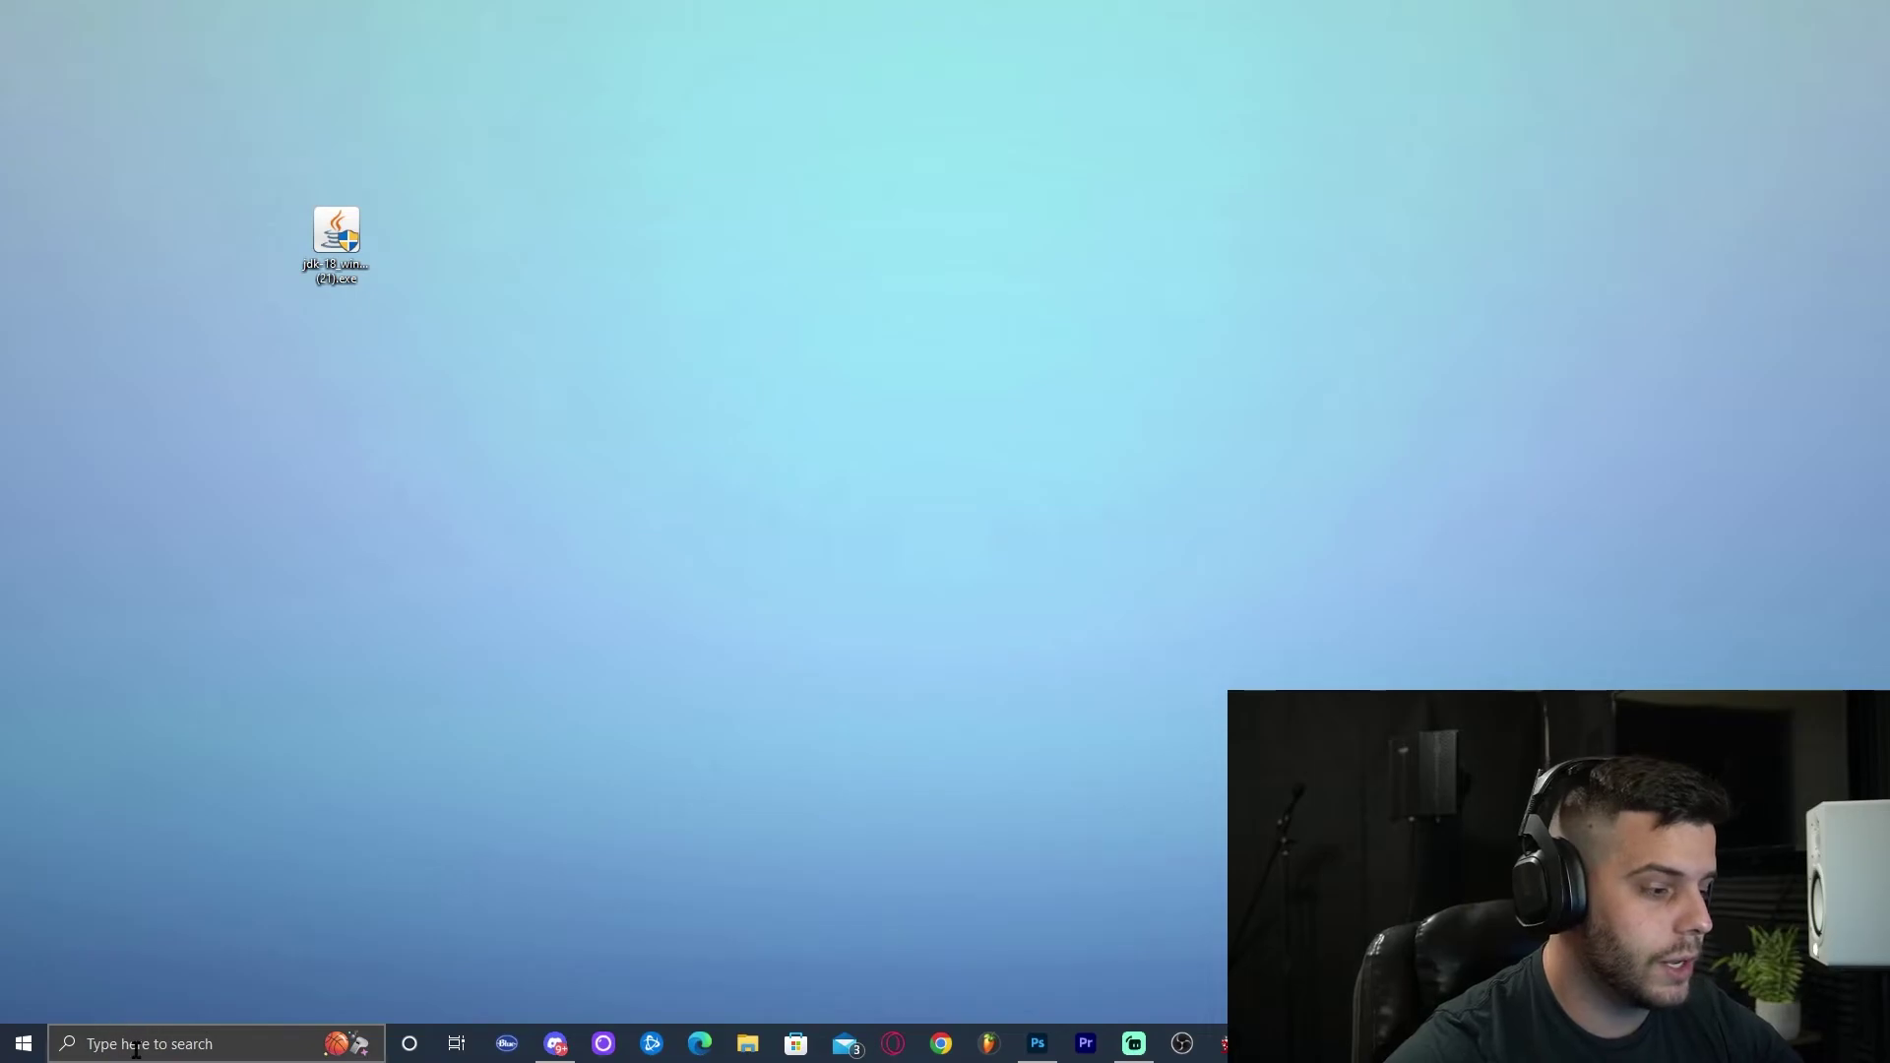
type("add")
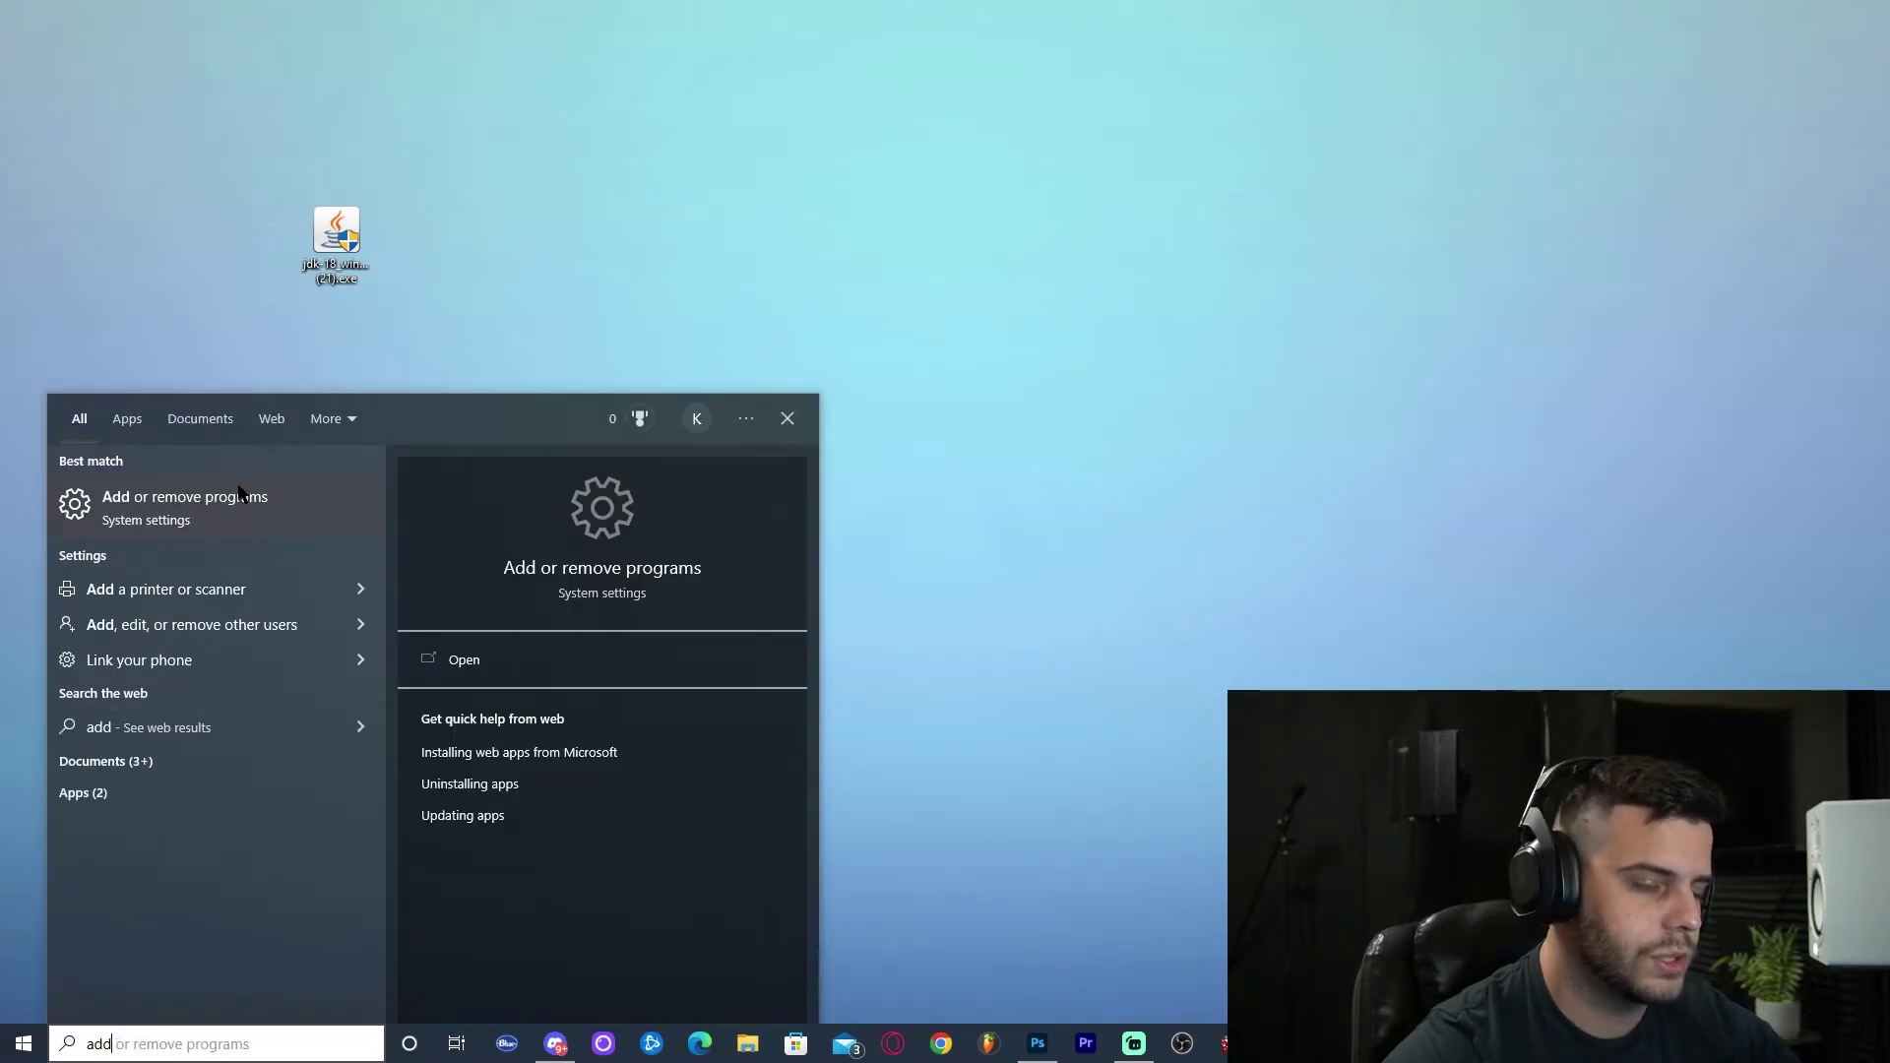
left_click(225, 510)
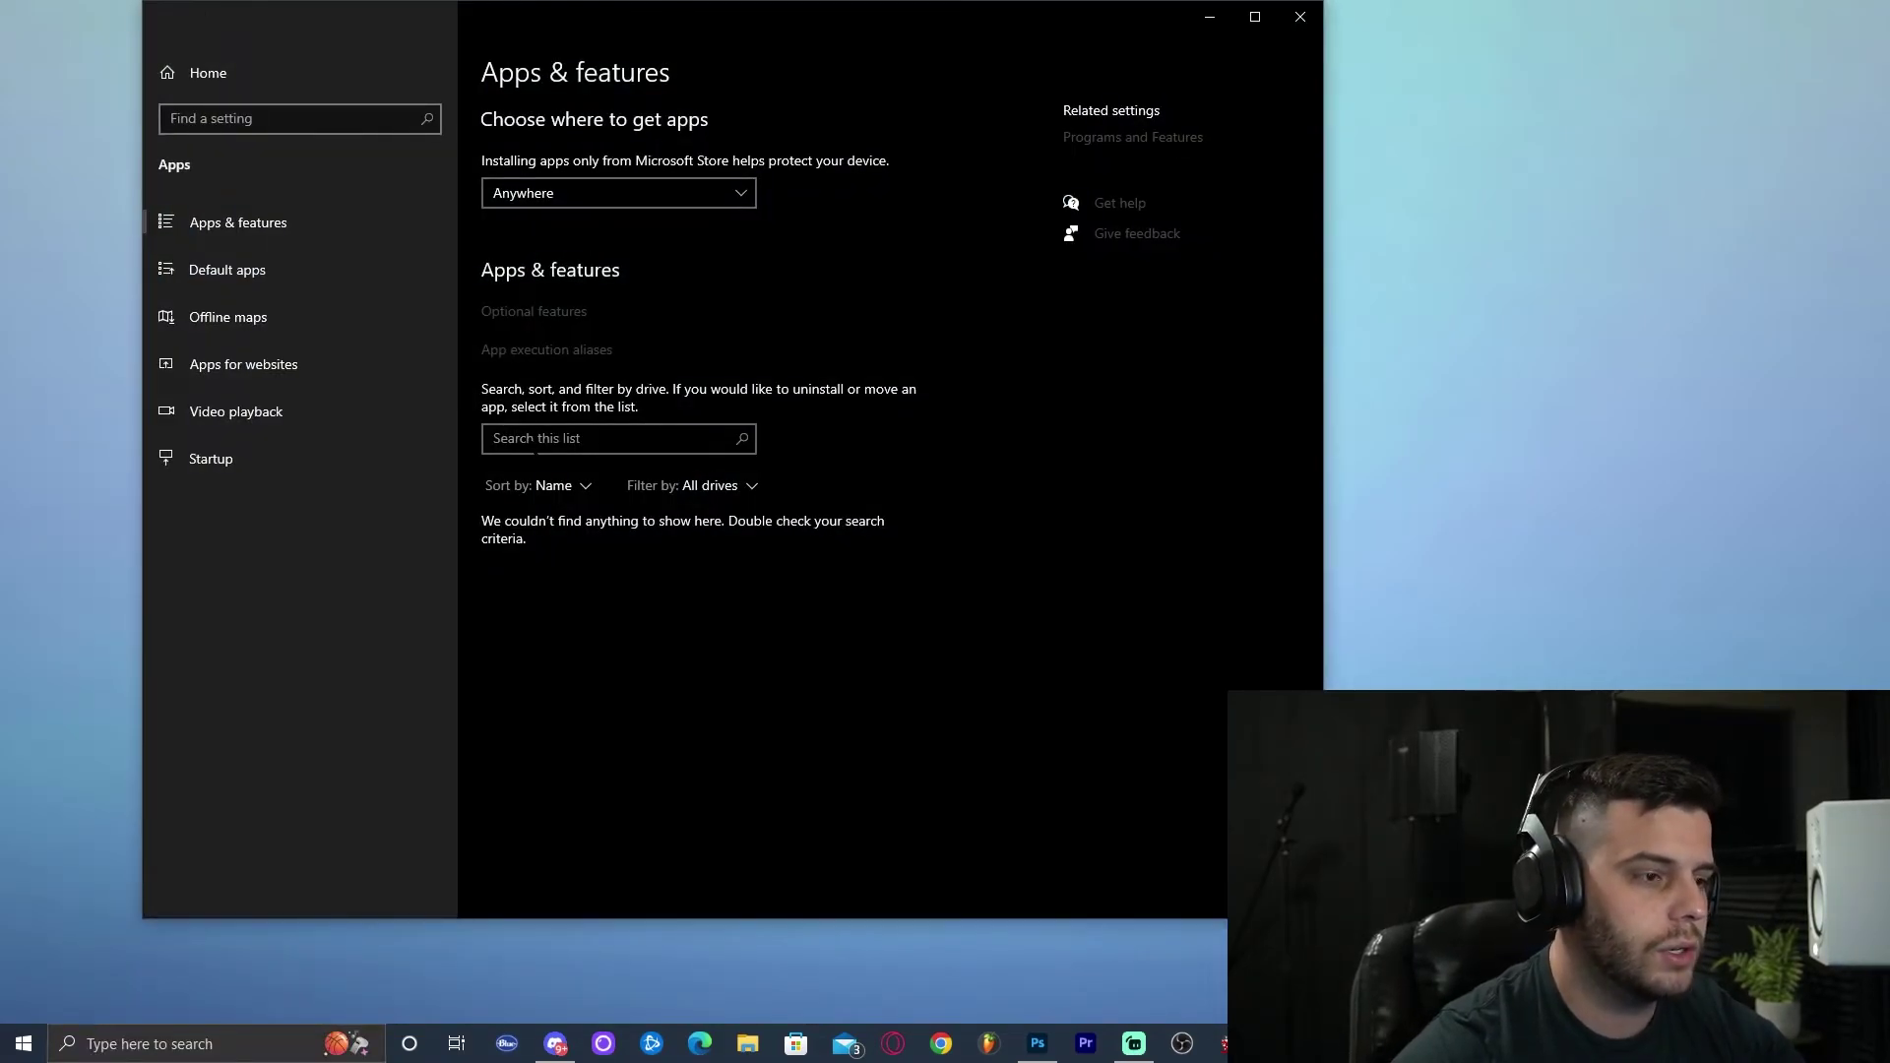
left_click(573, 439)
type("java")
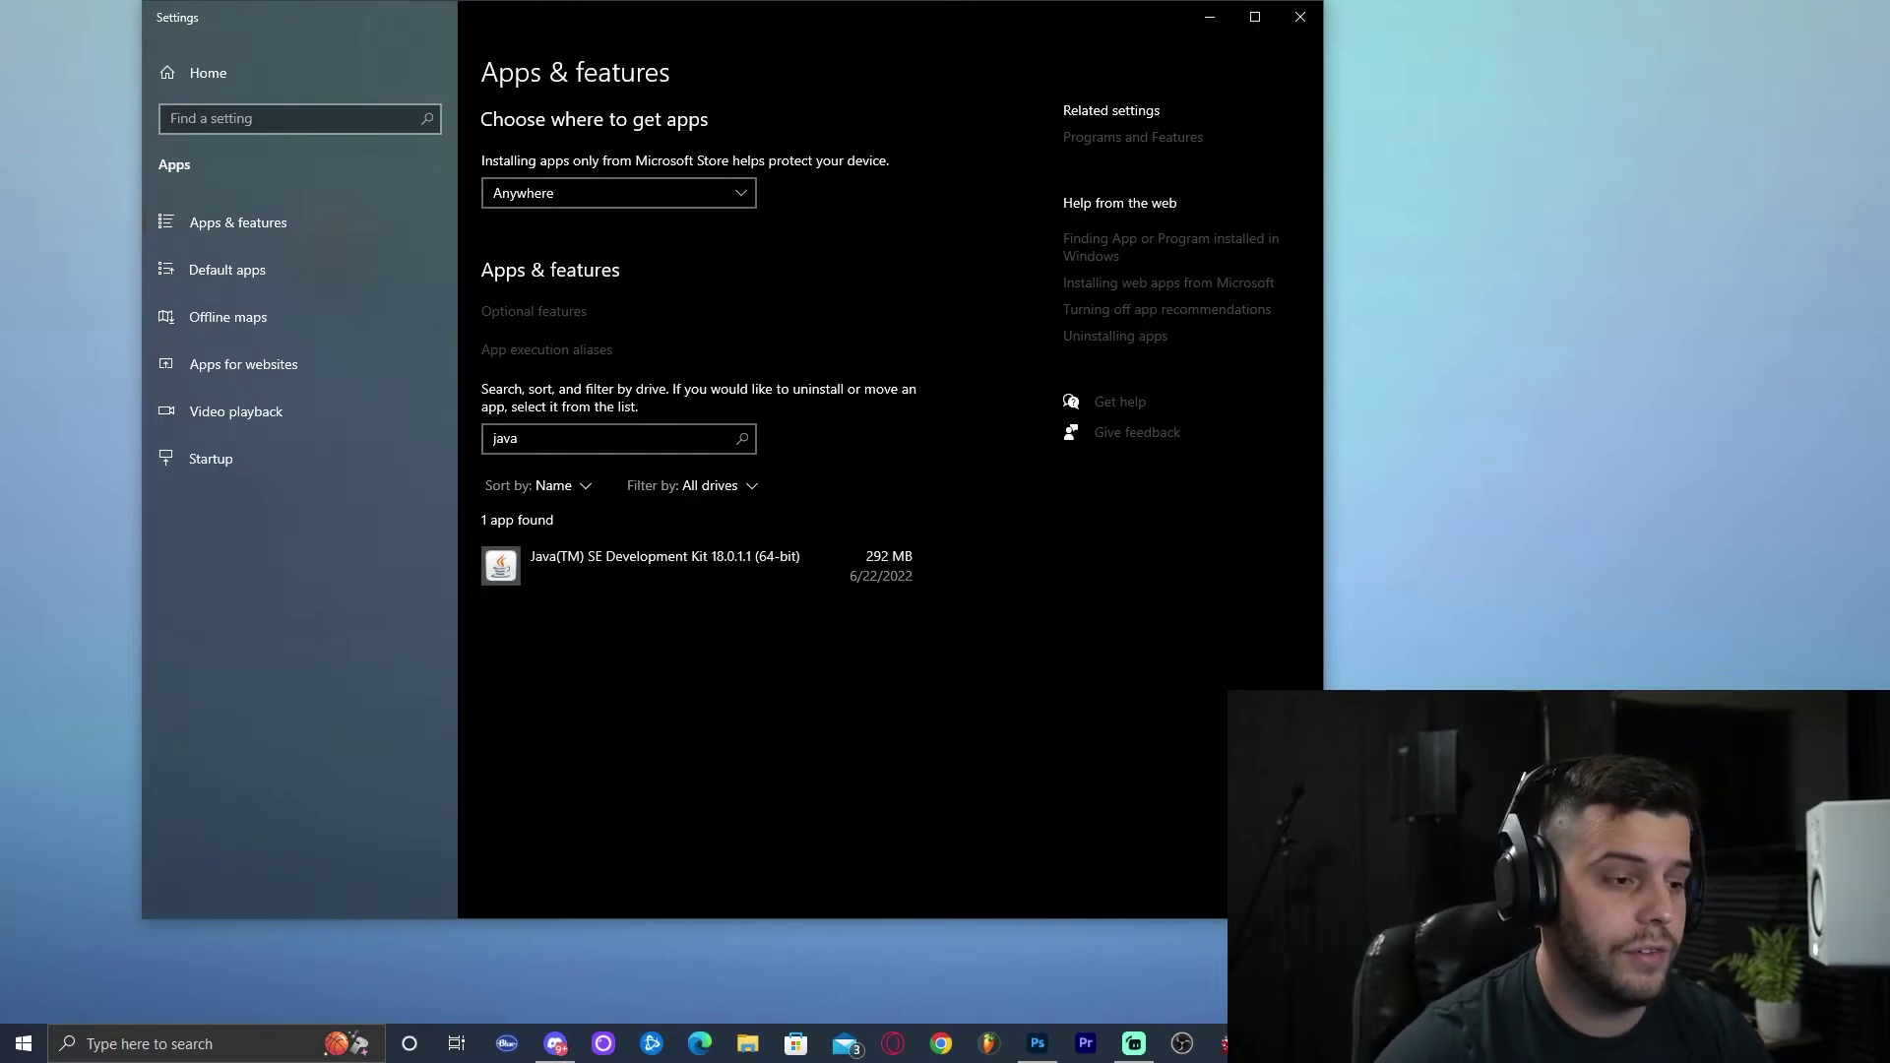
left_click(689, 566)
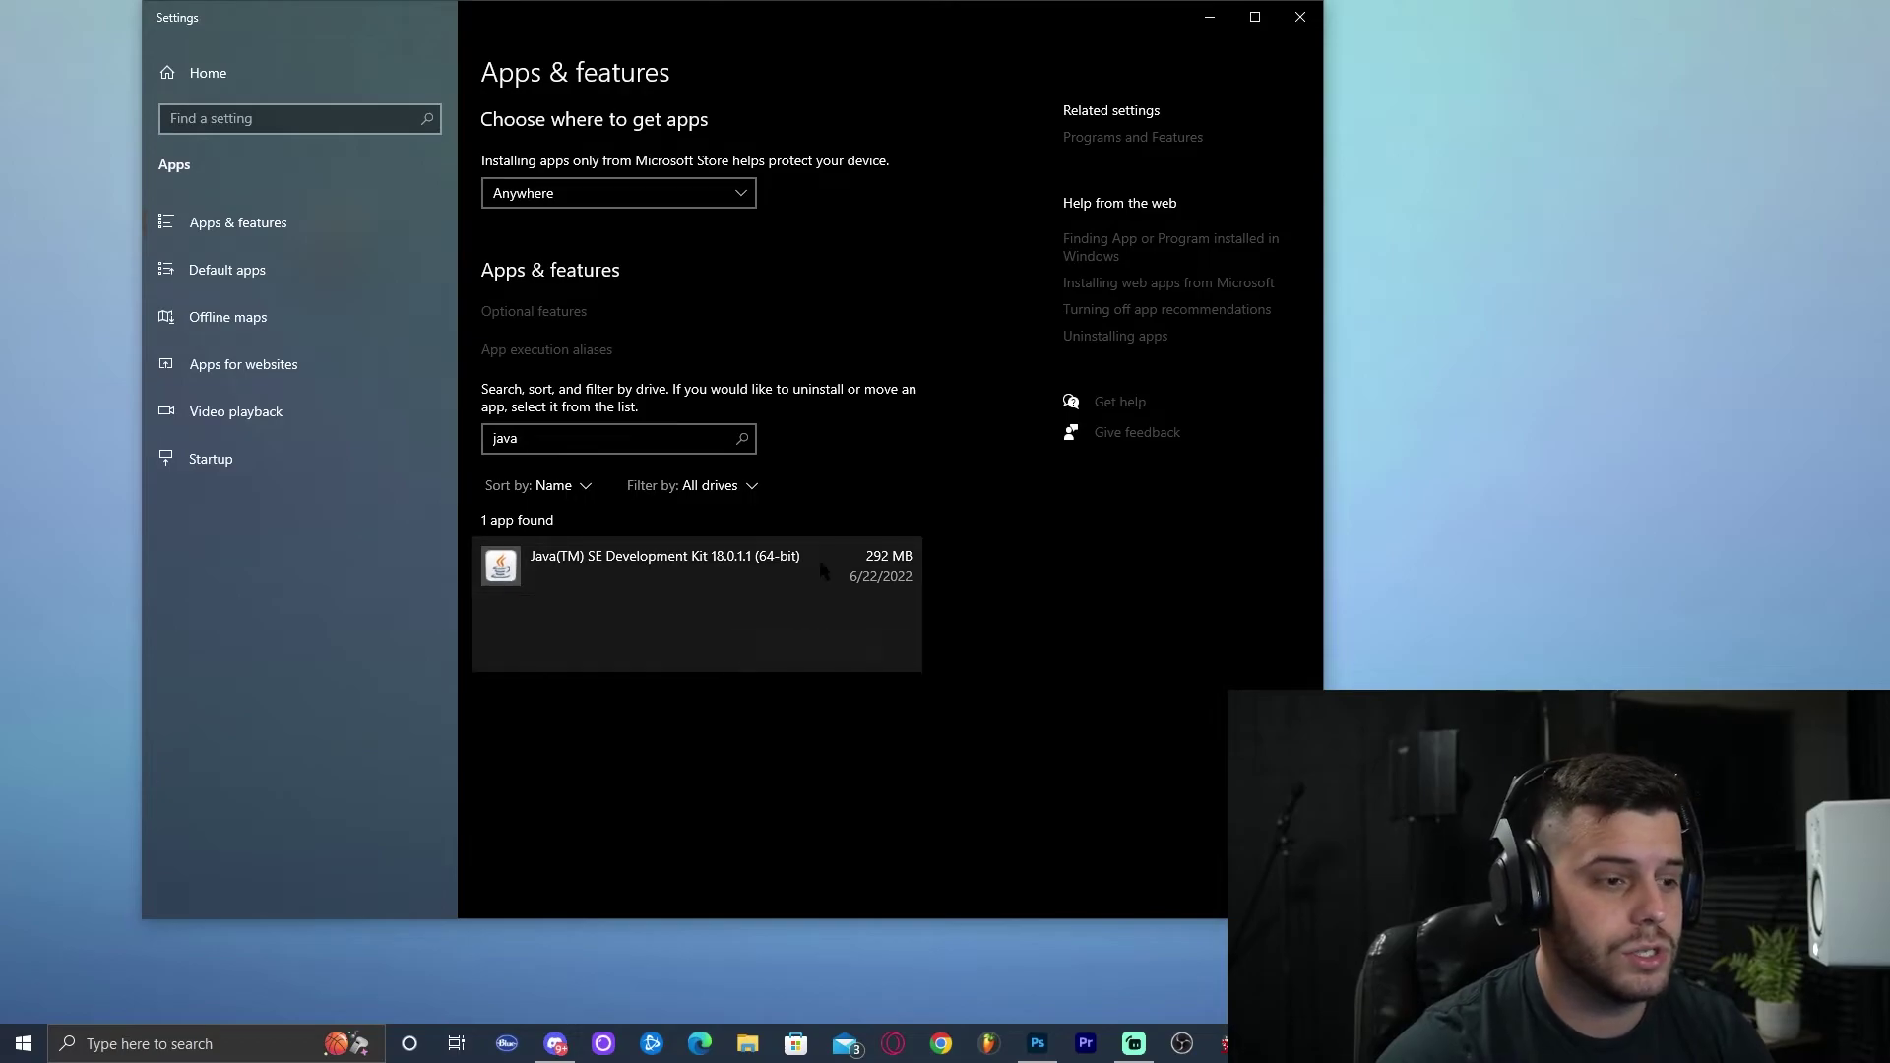
left_click(1299, 17)
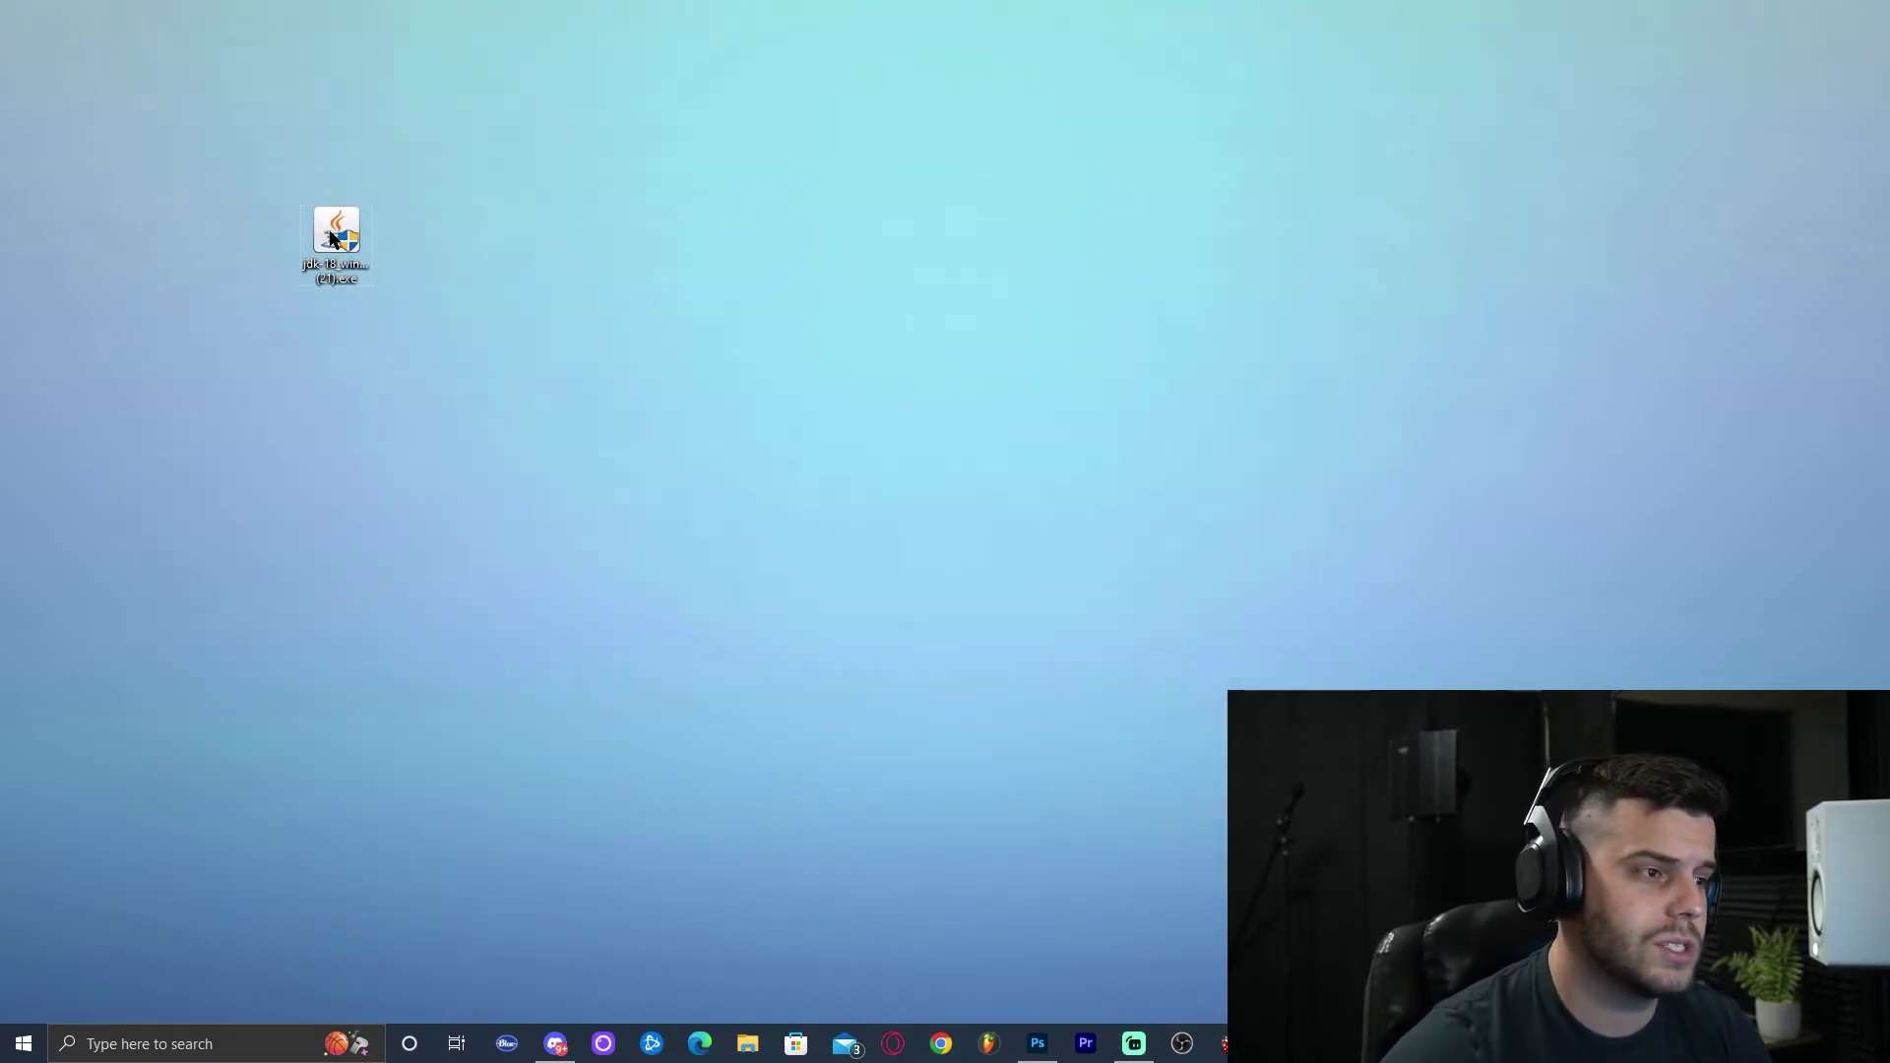
- Reinstall JDK 18.0.1.1 (64-bit) into the default folder, then close setup
left_click_drag(332, 240, 483, 239)
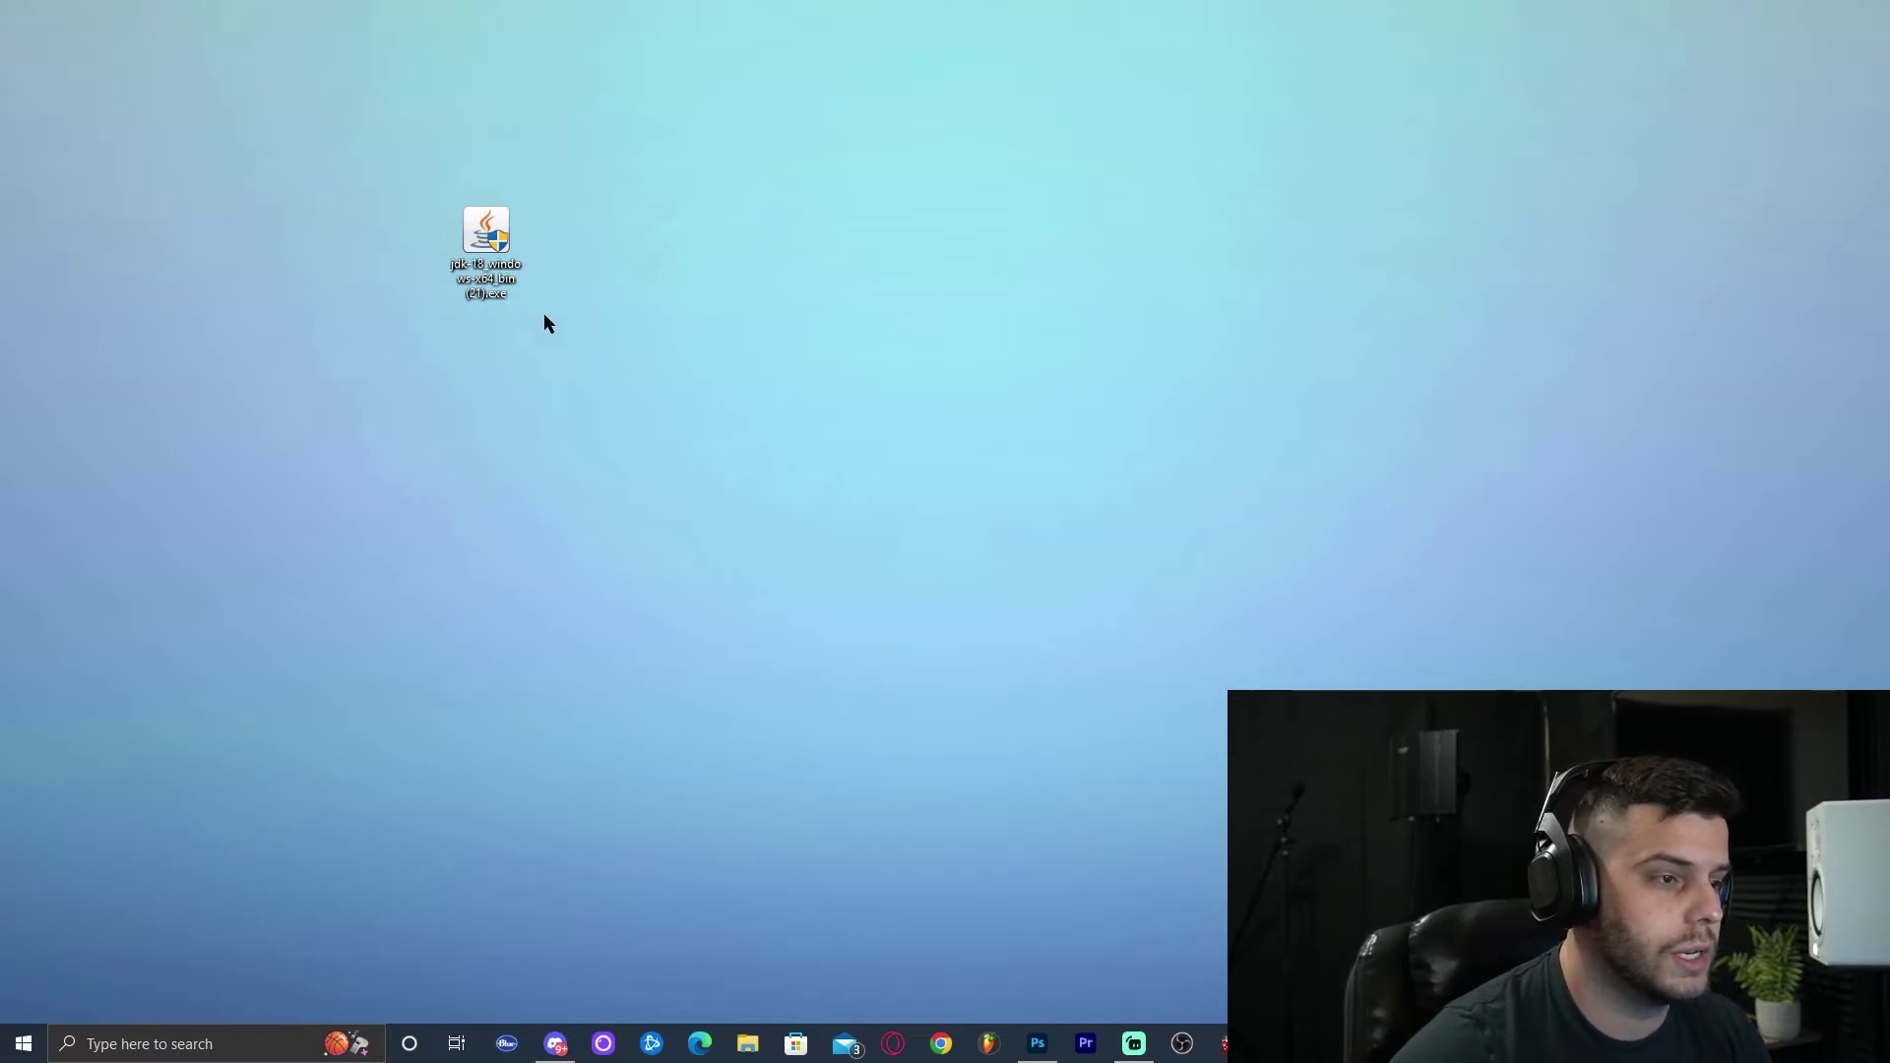
double_click(492, 241)
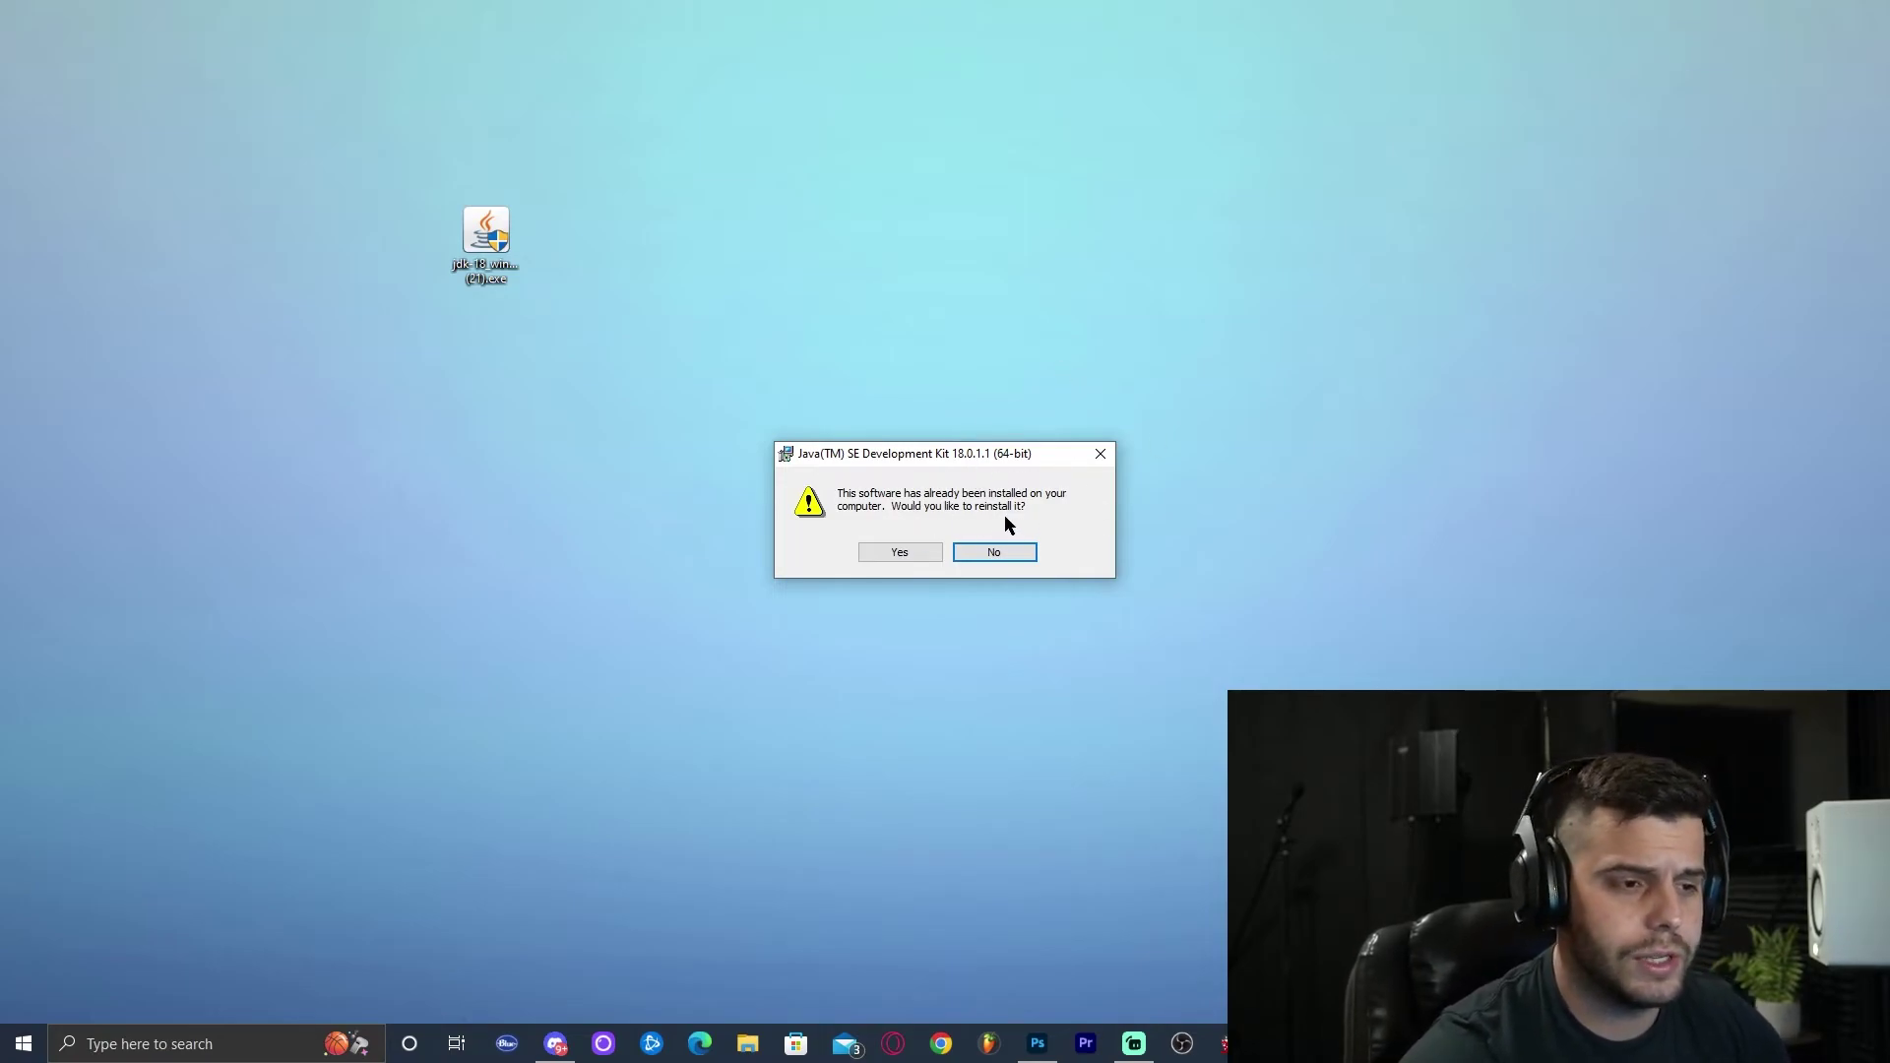
left_click(892, 550)
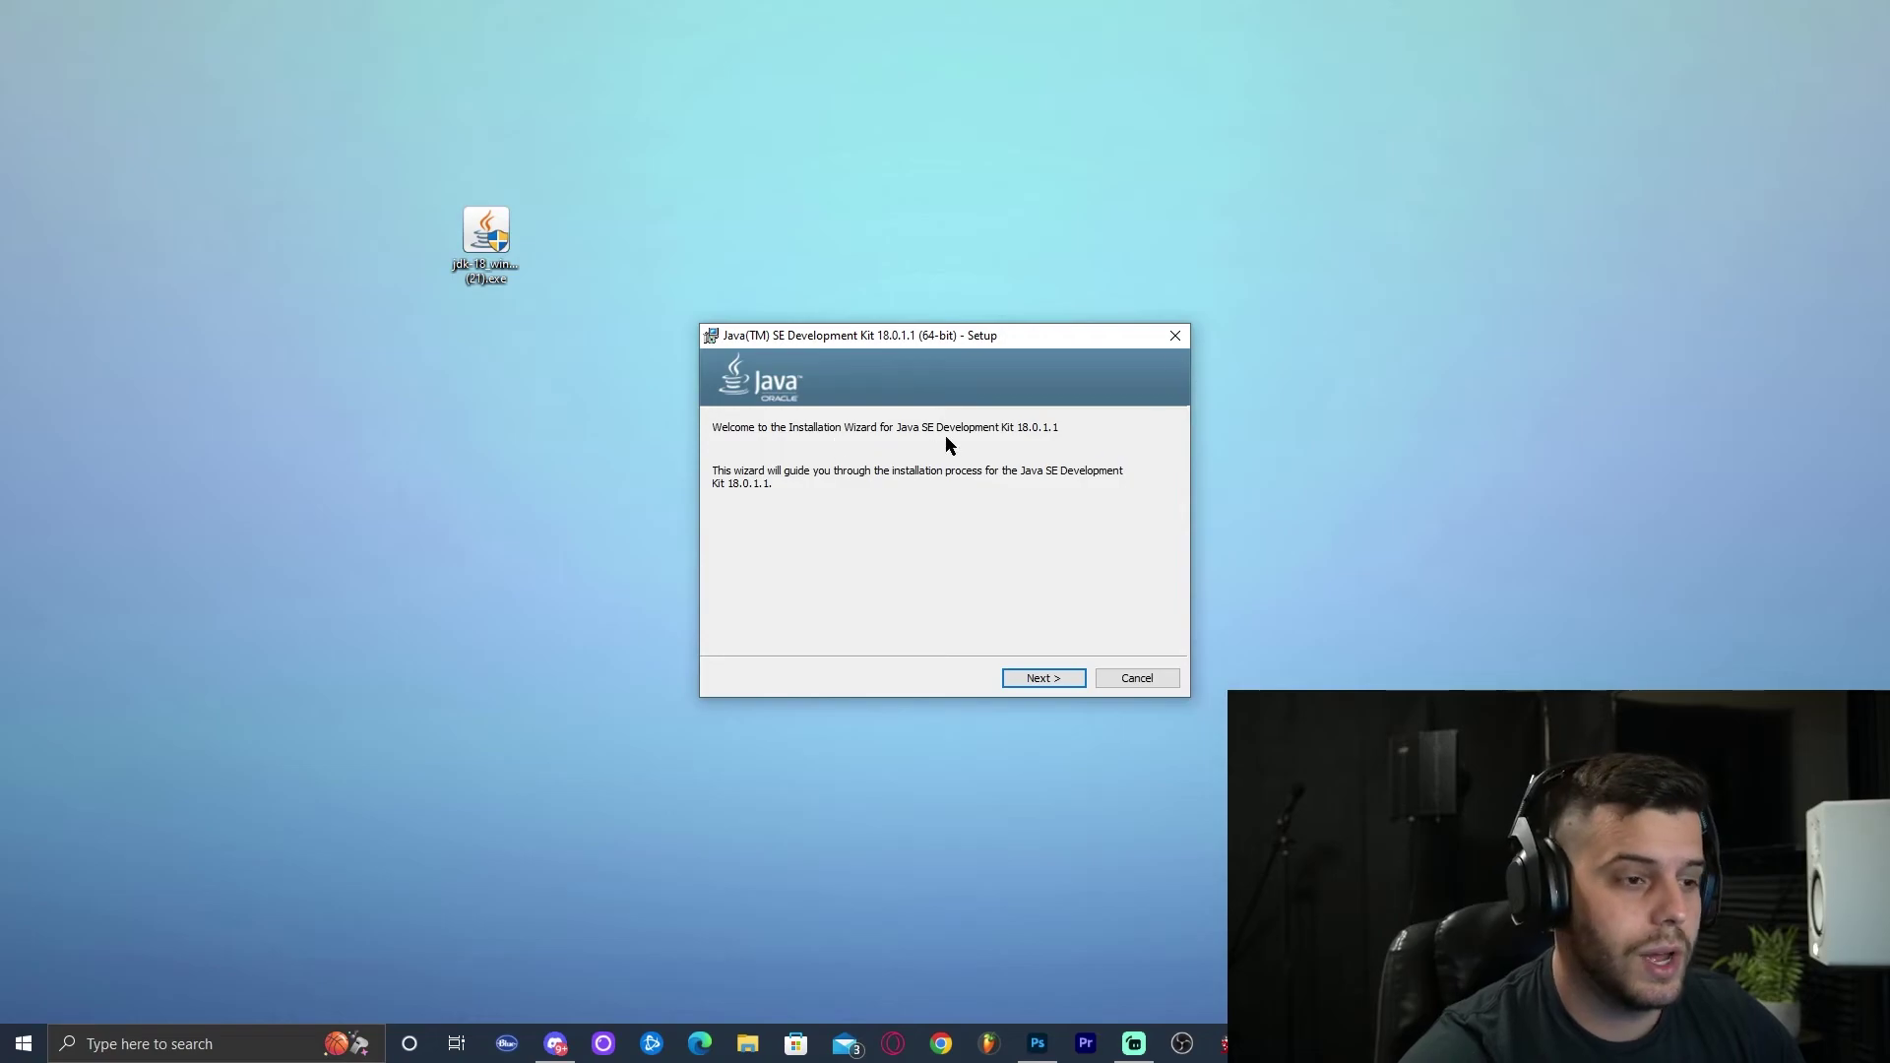
left_click(1024, 675)
left_click(1044, 678)
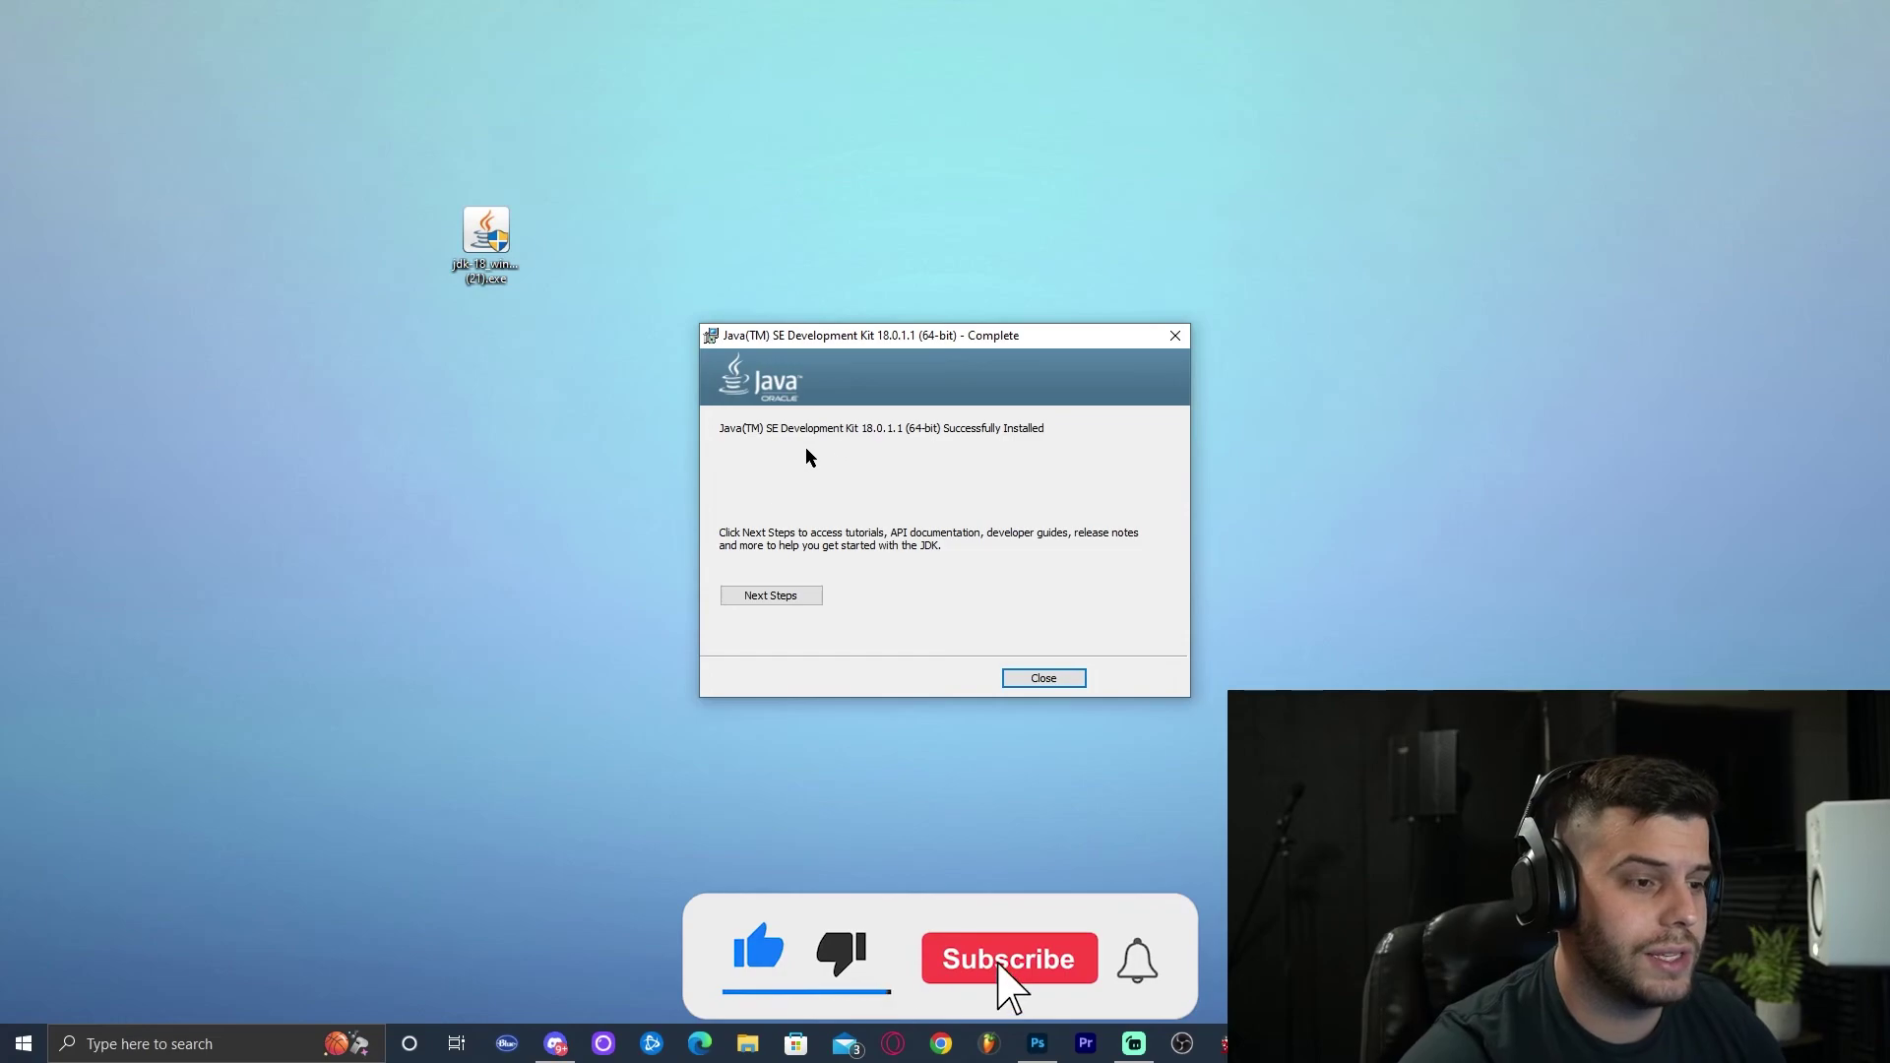
left_click(1043, 678)
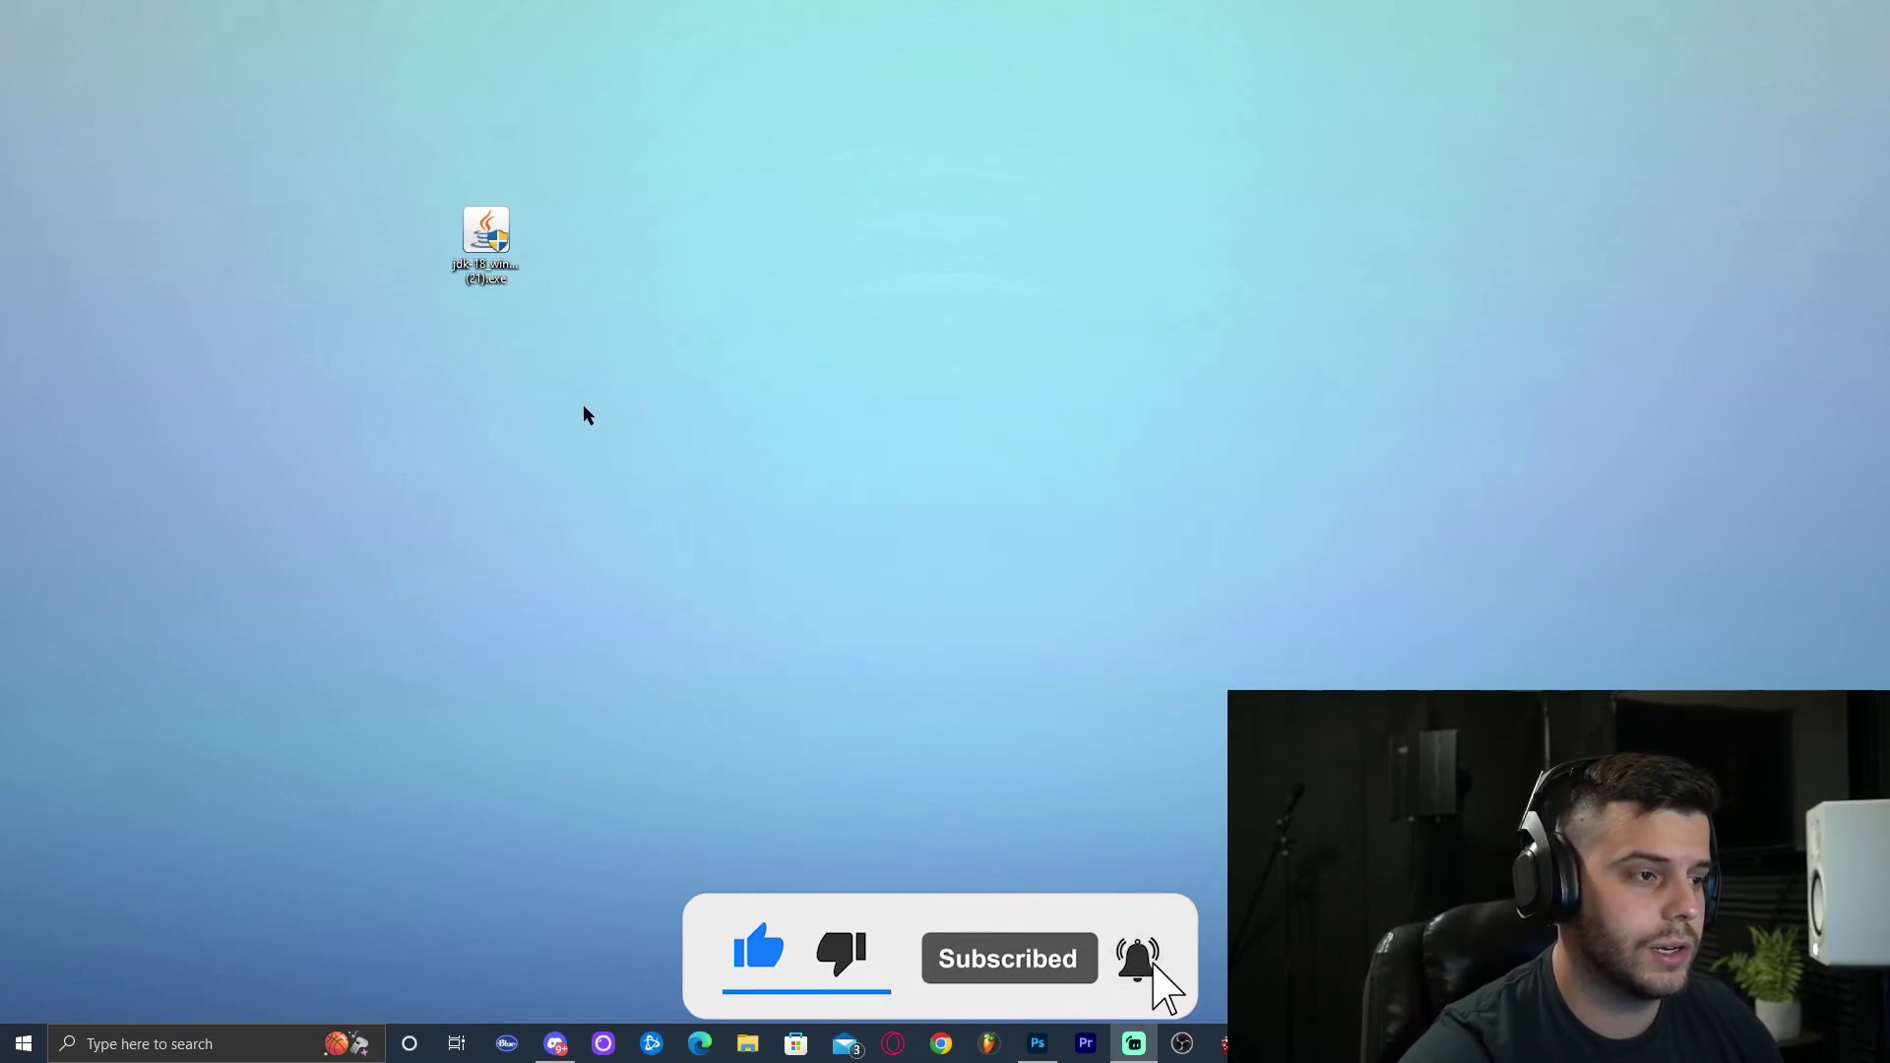
- Delete the jdk-18 installer file and refresh the now-empty desktop
left_click_drag(686, 386, 317, 107)
key("Delete")
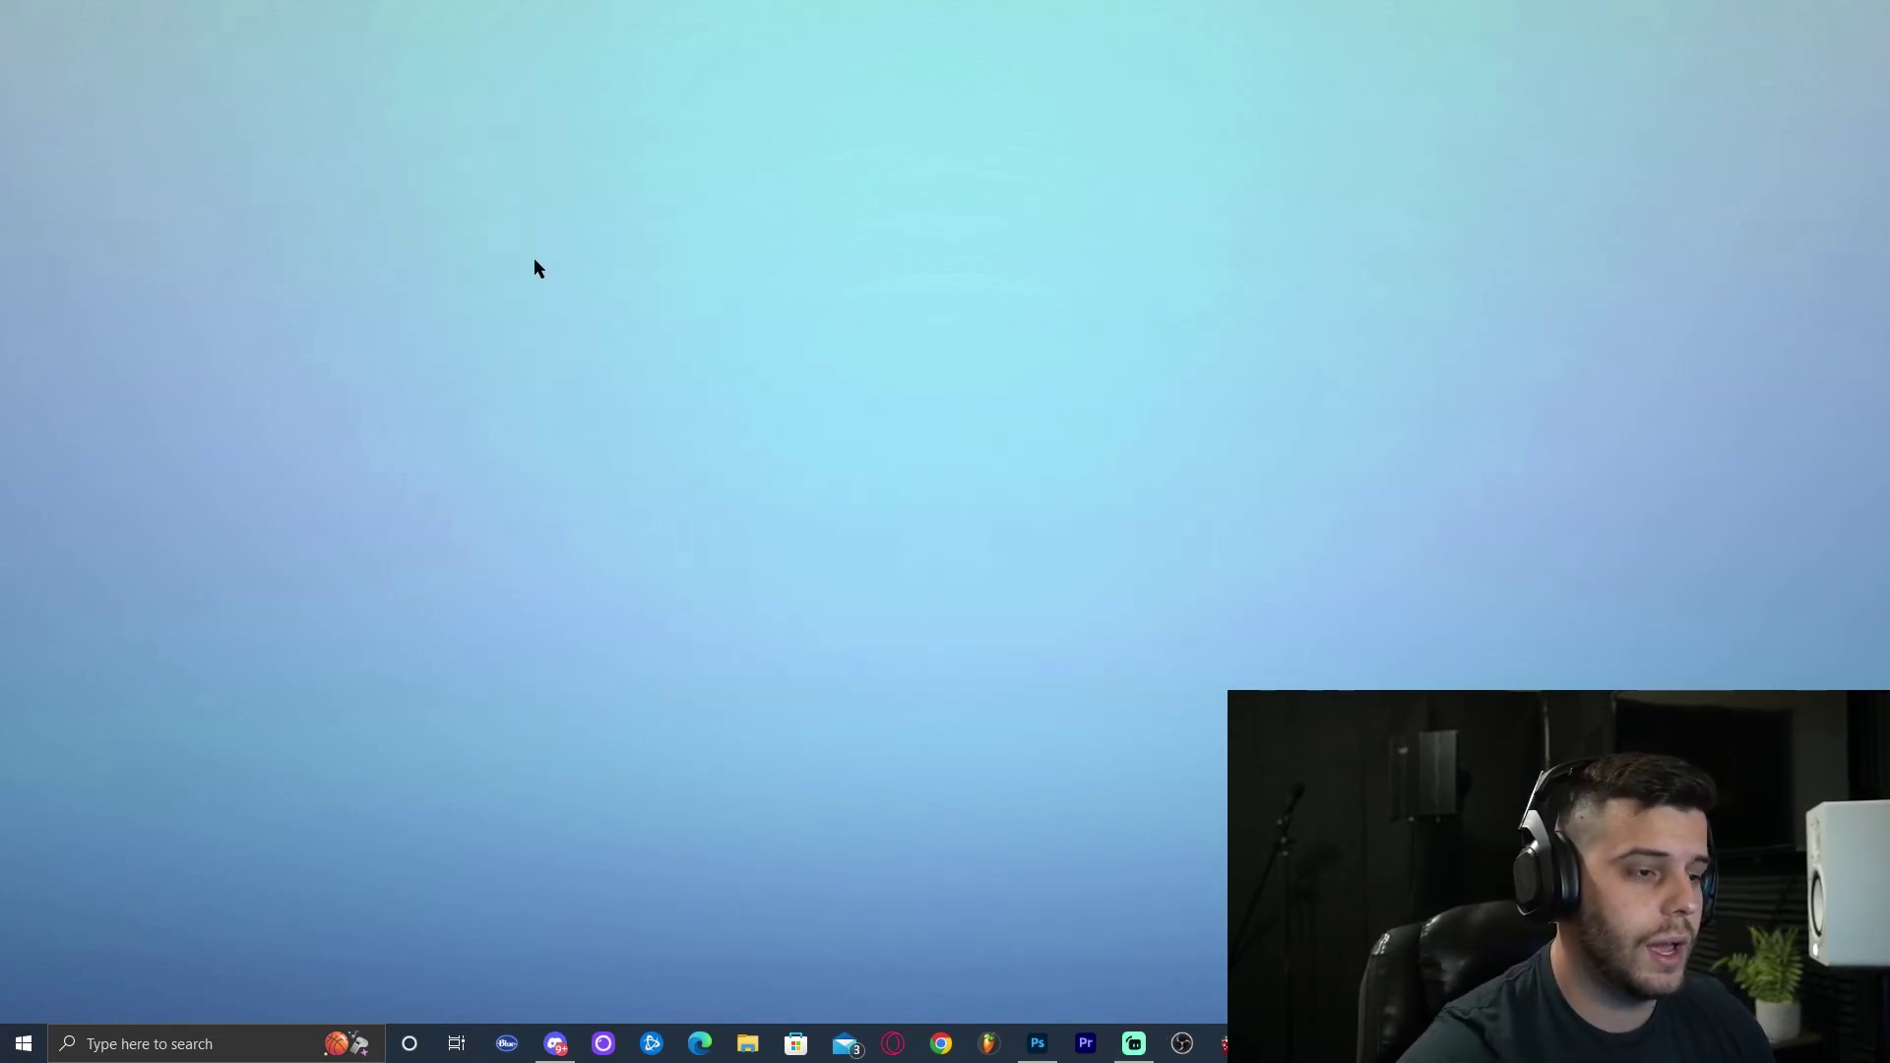
right_click(536, 260)
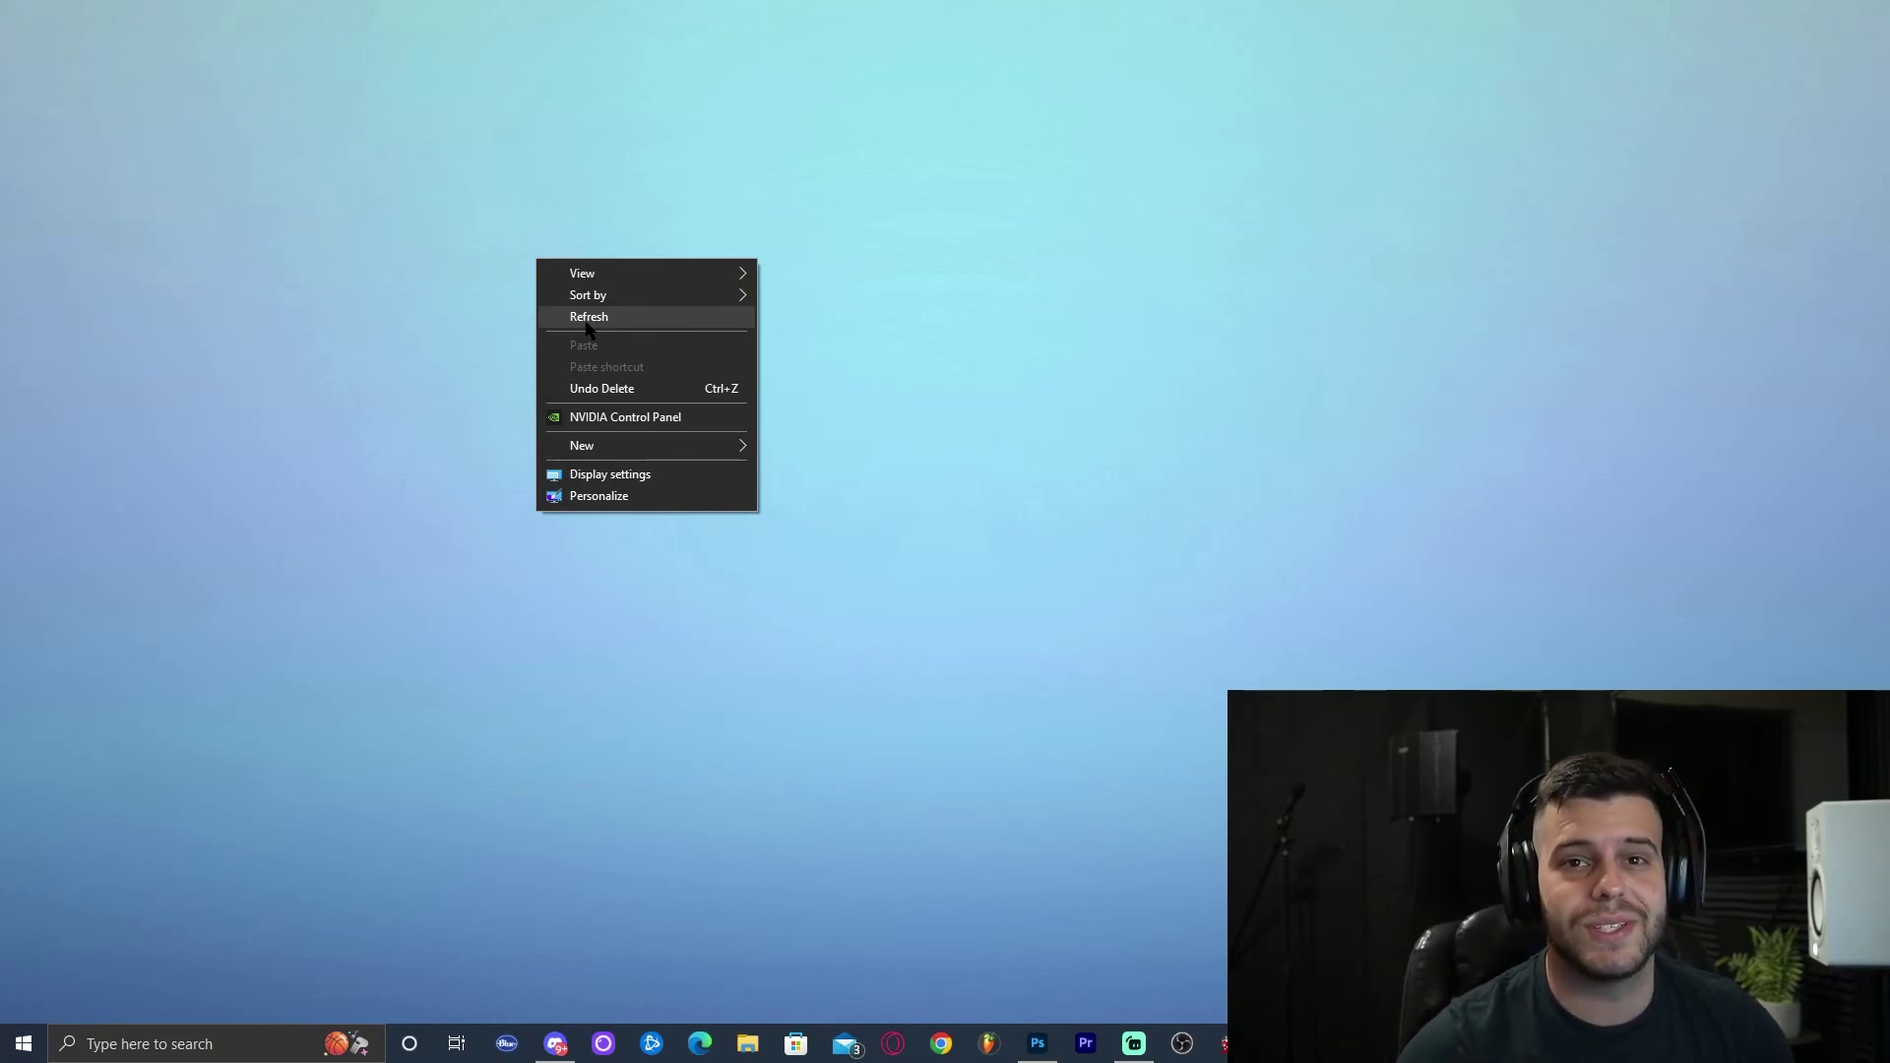
left_click(586, 317)
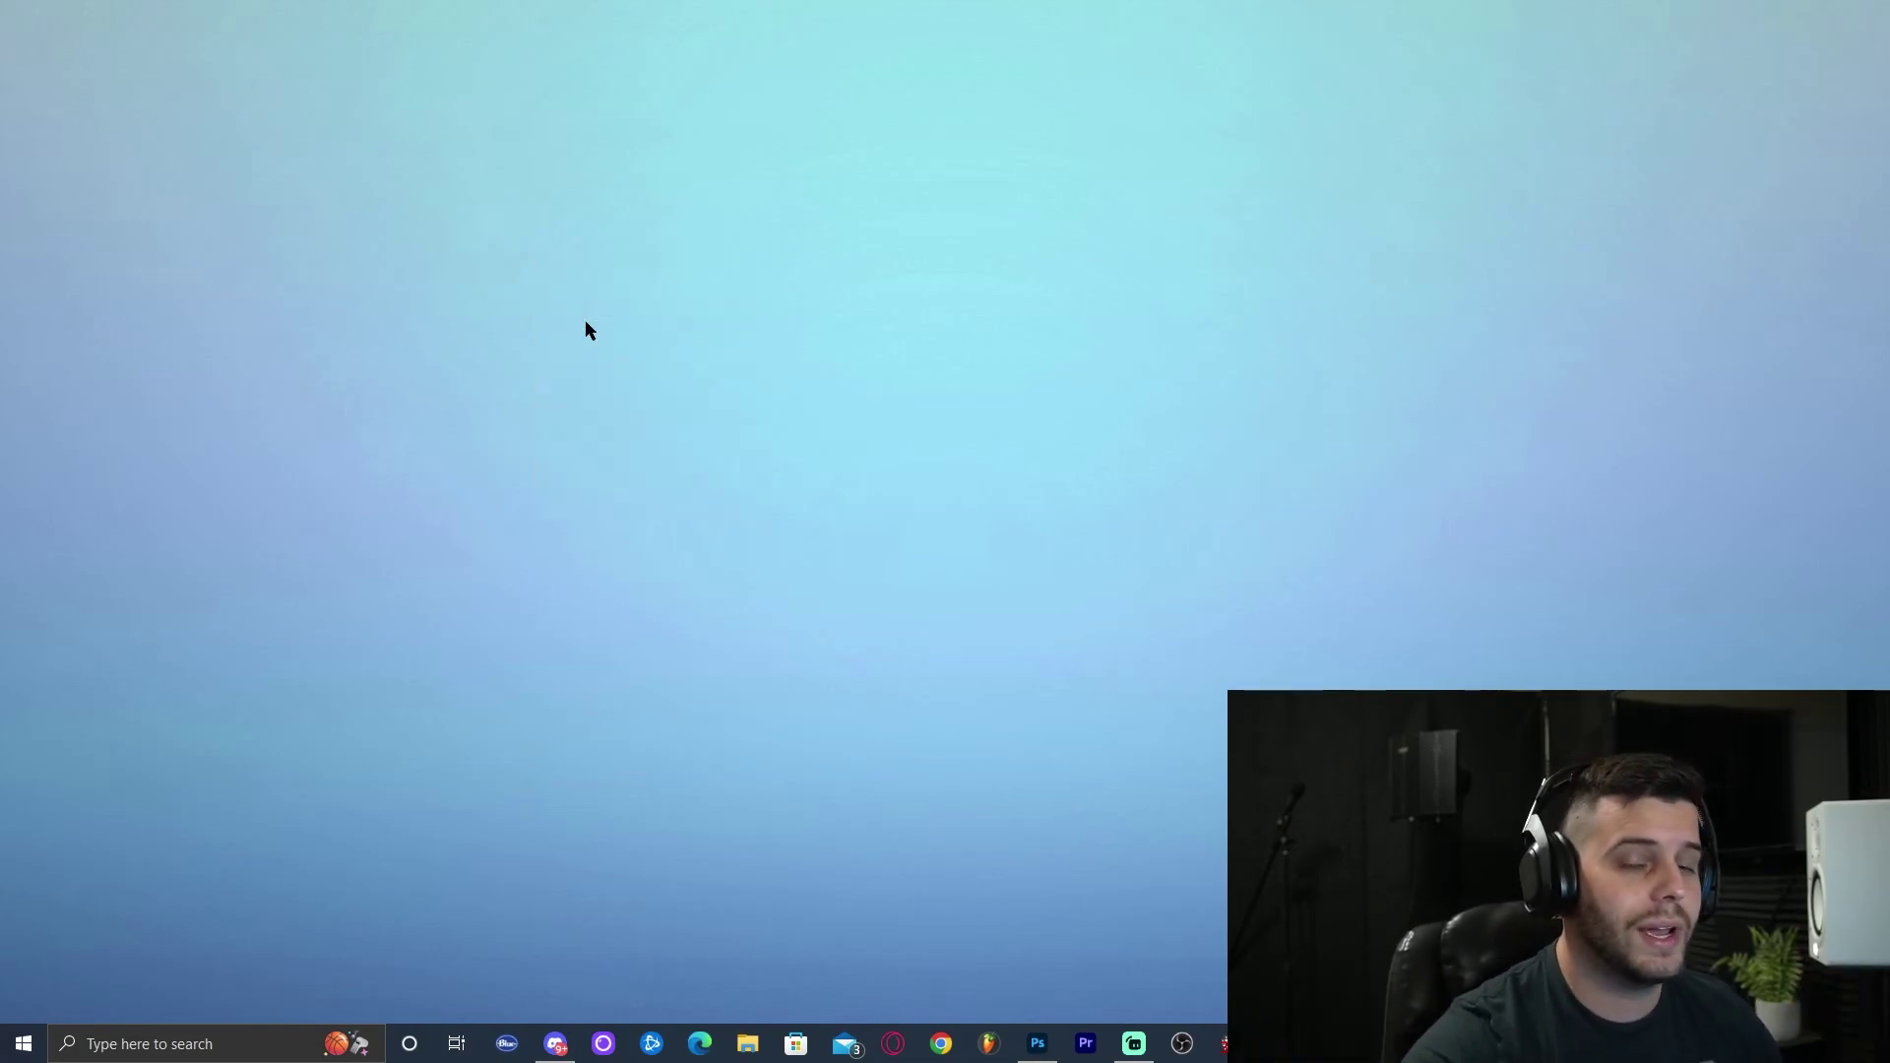